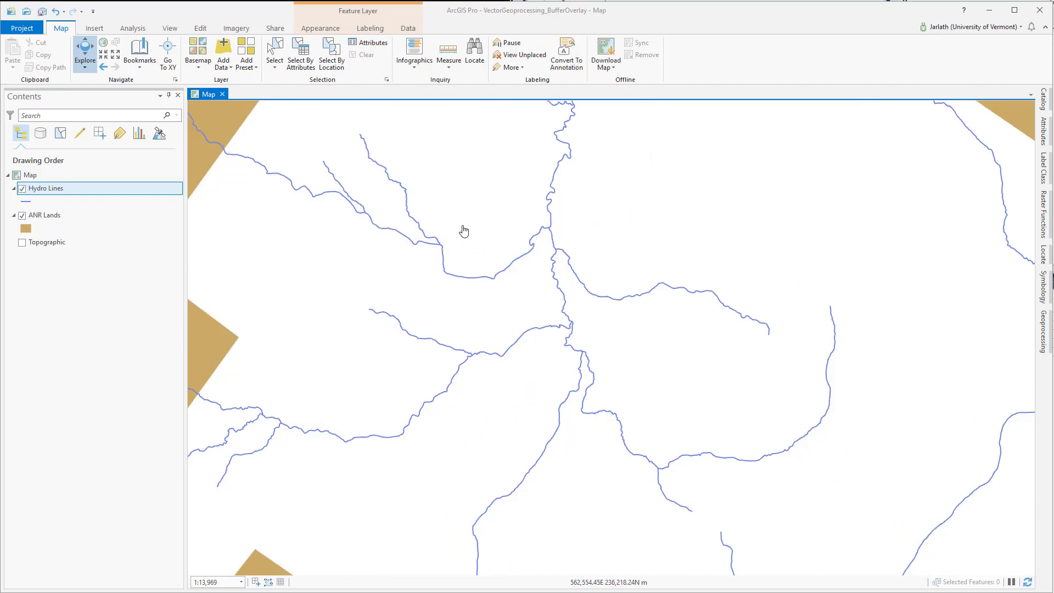
Pan around the zoomed-in map to inspect the Hydro Lines streams crossing the ANR Lands parcels.
{"action": "left_click_drag", "start_coordinate": [463, 230], "coordinate": [576, 393]}
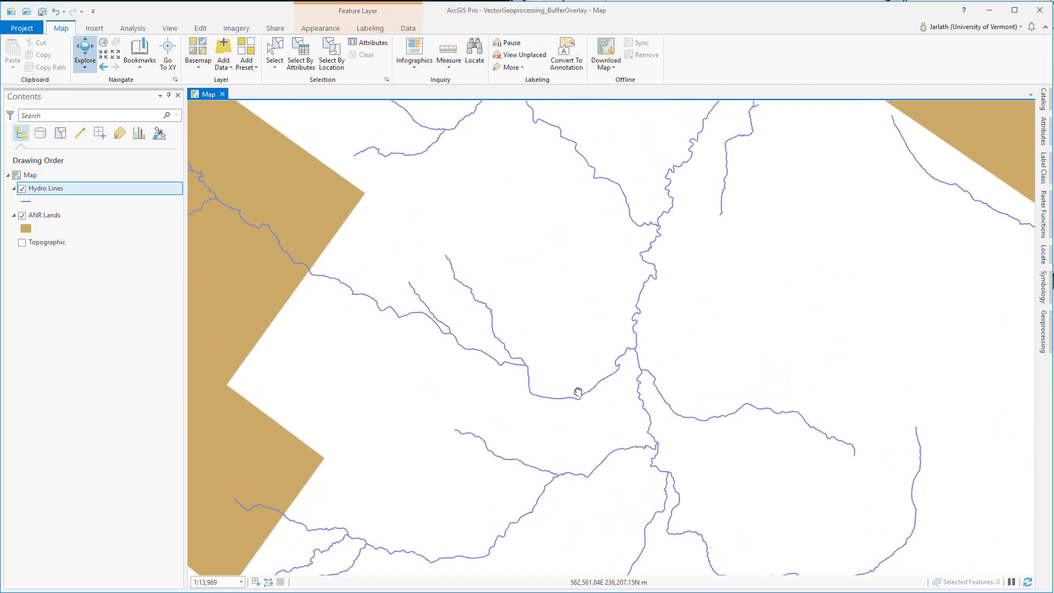
{"action": "left_click_drag", "start_coordinate": [440, 287], "coordinate": [532, 394]}
{"action": "left_click_drag", "start_coordinate": [439, 231], "coordinate": [554, 396]}
{"action": "left_click_drag", "start_coordinate": [472, 252], "coordinate": [628, 539]}
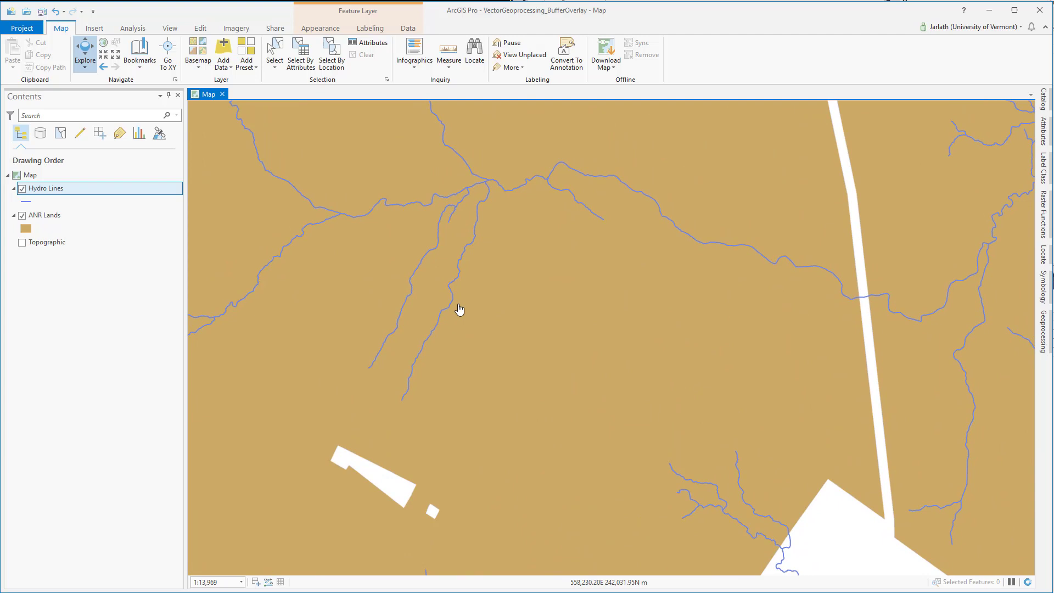
{"action": "left_click_drag", "start_coordinate": [461, 308], "coordinate": [666, 532]}
{"action": "left_click_drag", "start_coordinate": [503, 313], "coordinate": [598, 489]}
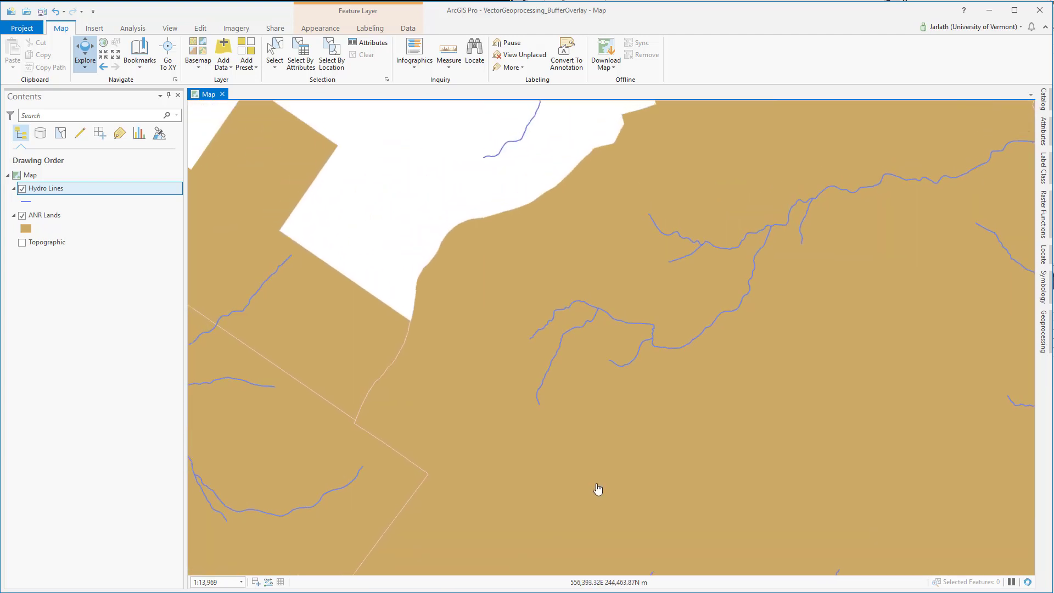
{"action": "left_click_drag", "start_coordinate": [493, 188], "coordinate": [287, 381]}
{"action": "left_click_drag", "start_coordinate": [541, 231], "coordinate": [449, 395]}
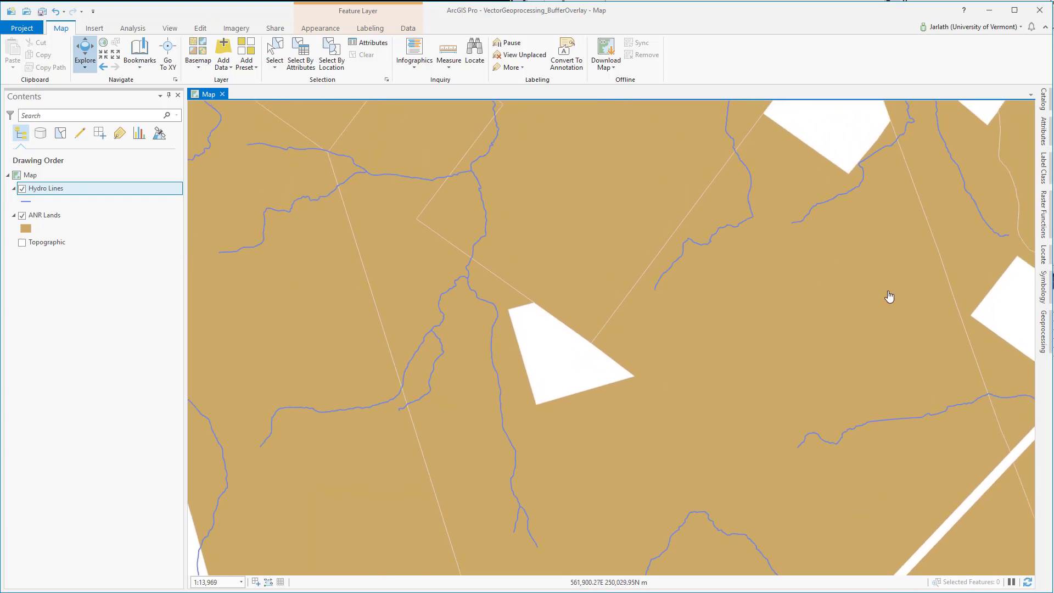
{"action": "left_click_drag", "start_coordinate": [889, 296], "coordinate": [798, 464]}
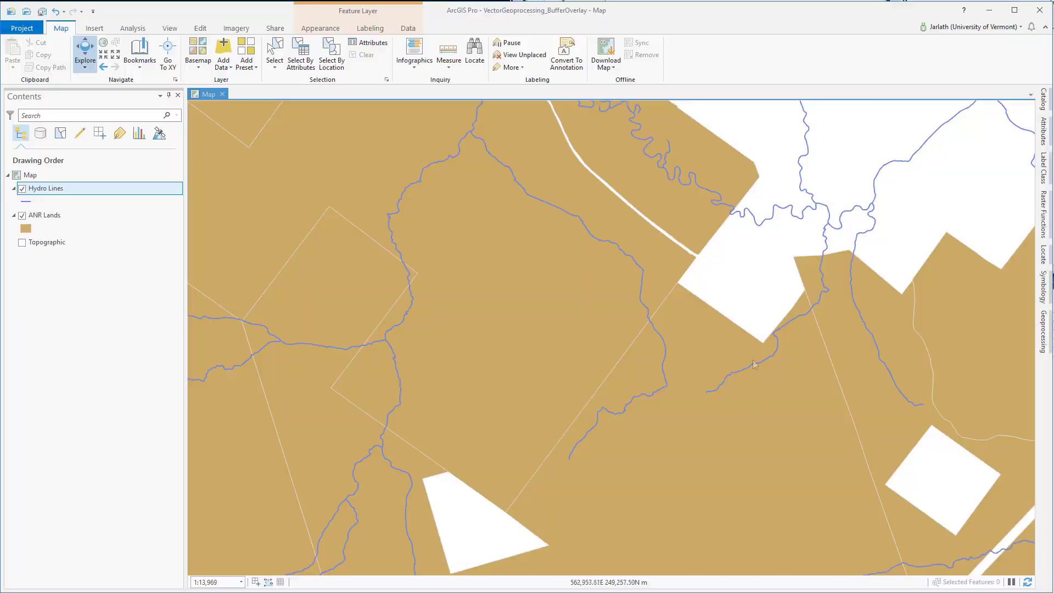
Find and open the Buffer tool from the Analysis geoprocessing tools.
{"action": "left_click", "coordinate": [132, 28]}
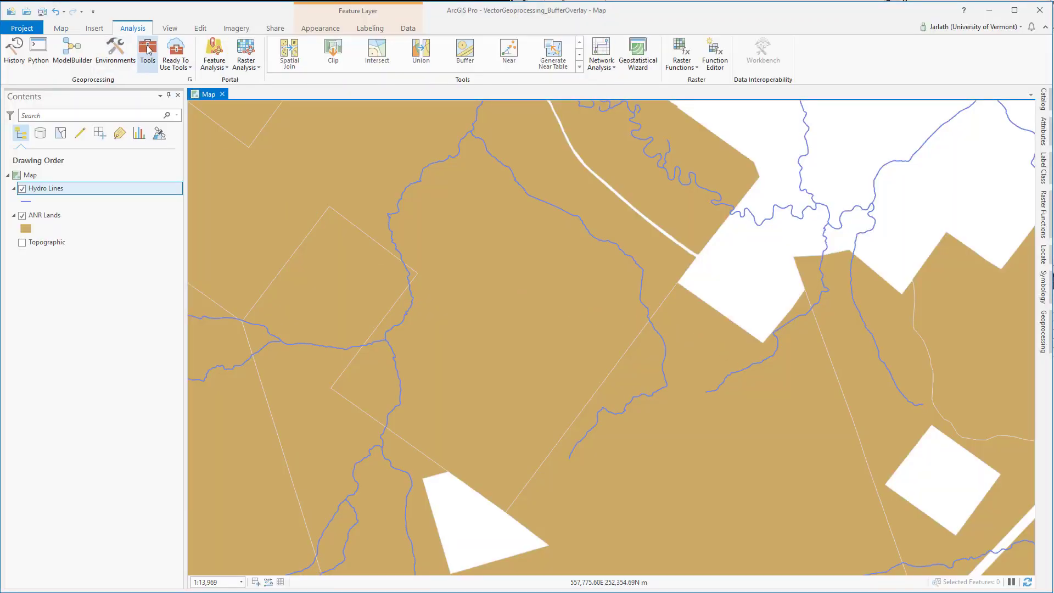
{"action": "left_click", "coordinate": [147, 49]}
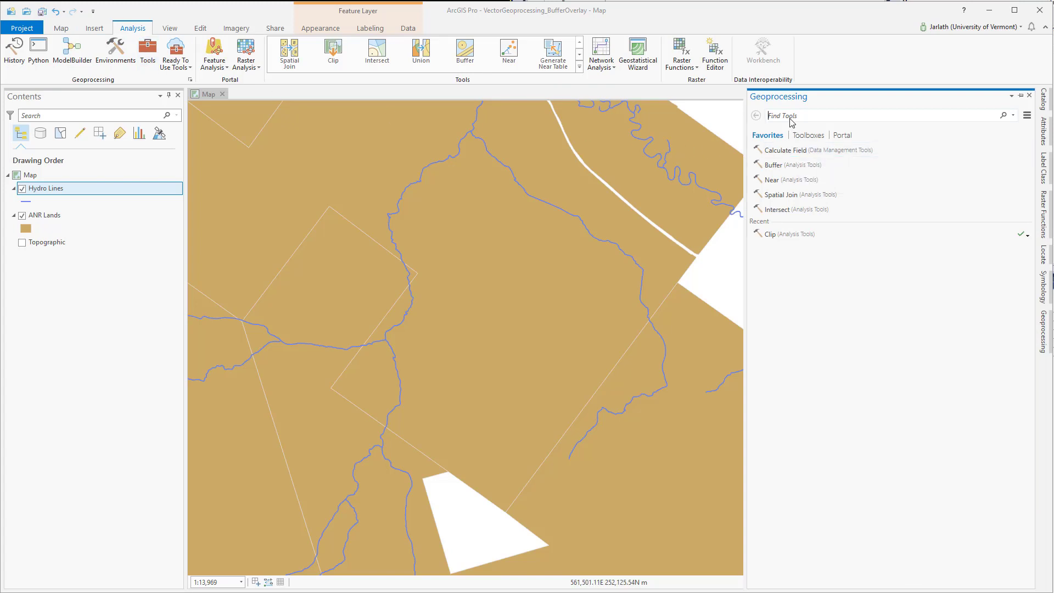
{"action": "type", "text": "buffer"}
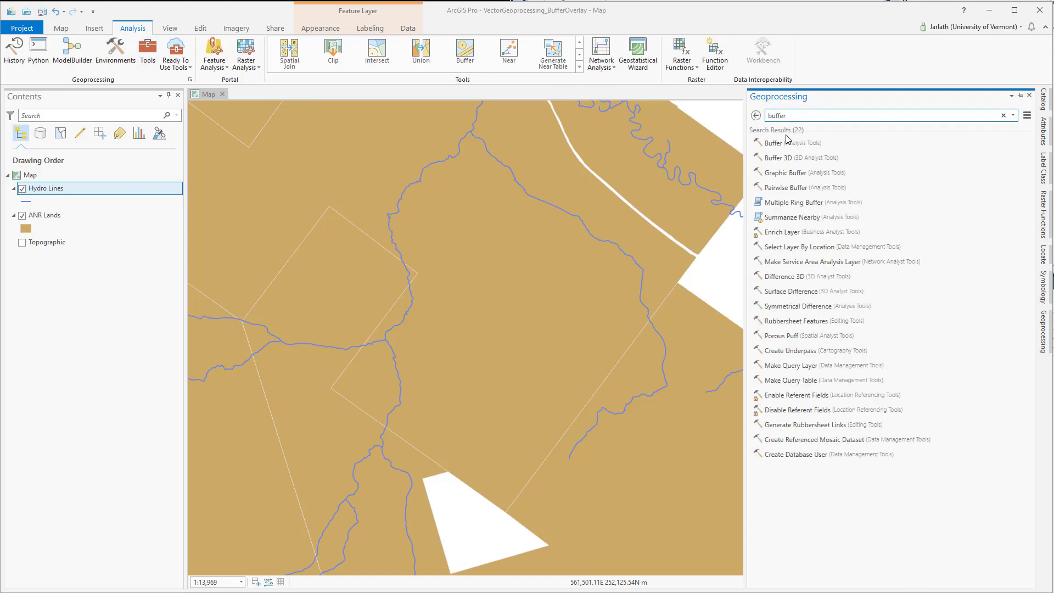
{"action": "left_click", "coordinate": [770, 144]}
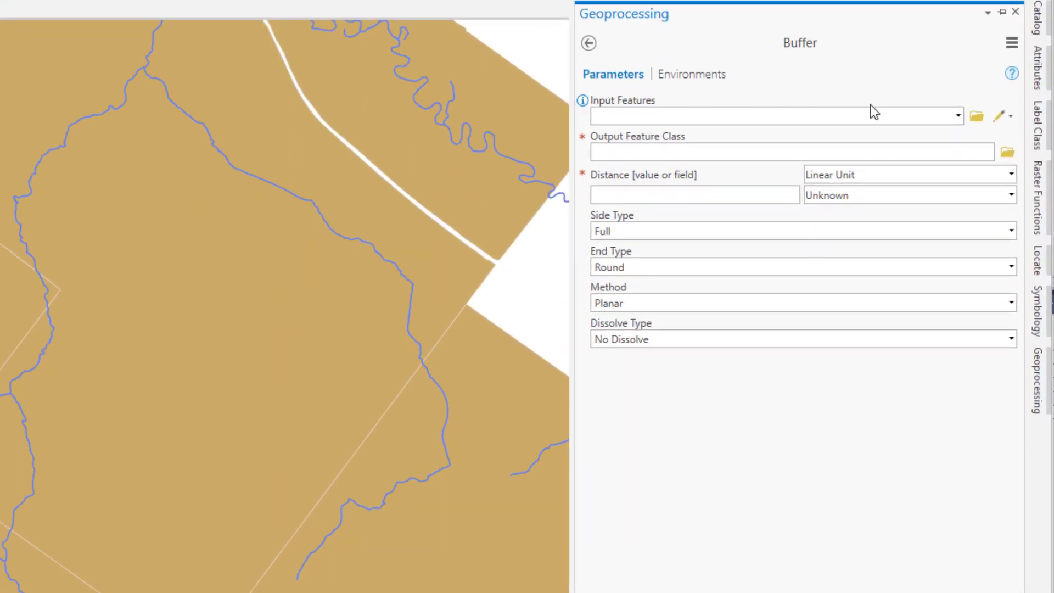
Buffer Hydro Lines with the output named HydroLines_Buffer400m.
{"action": "left_click", "coordinate": [956, 117]}
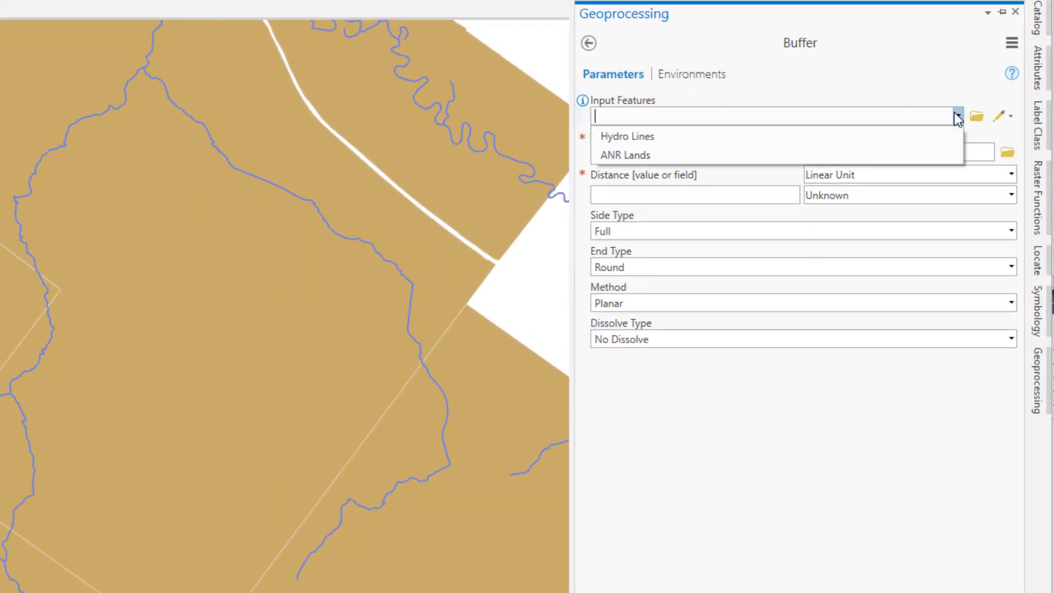
{"action": "left_click", "coordinate": [857, 144]}
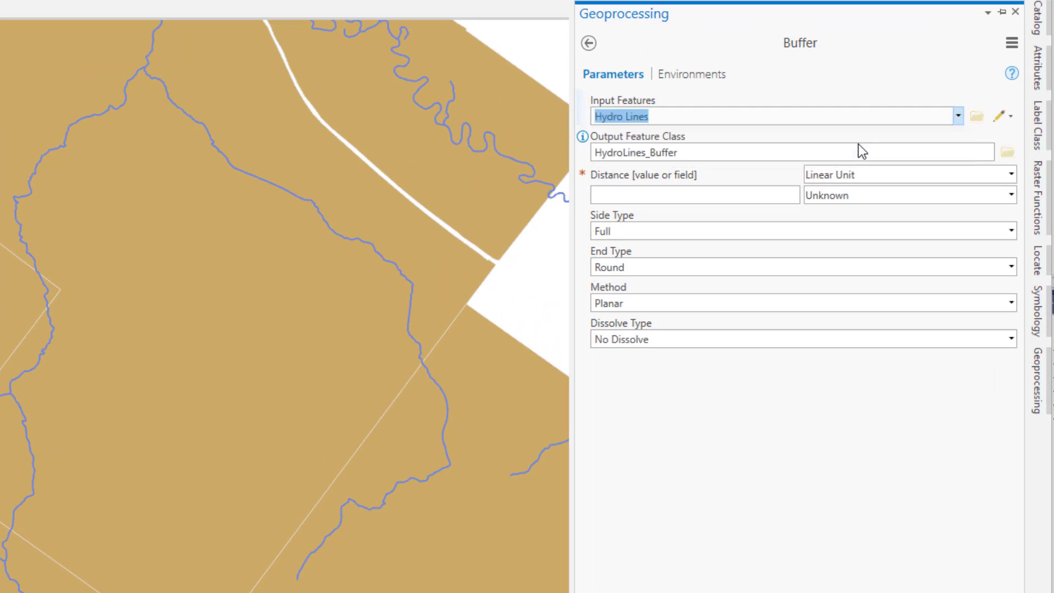
{"action": "left_click", "coordinate": [728, 153]}
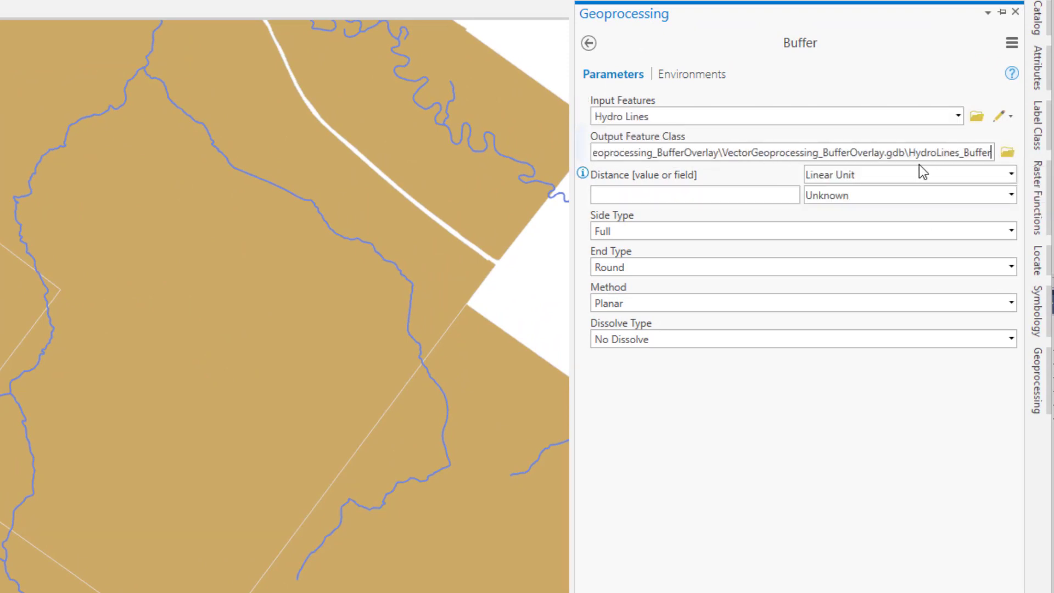
{"action": "type", "text": "49"}
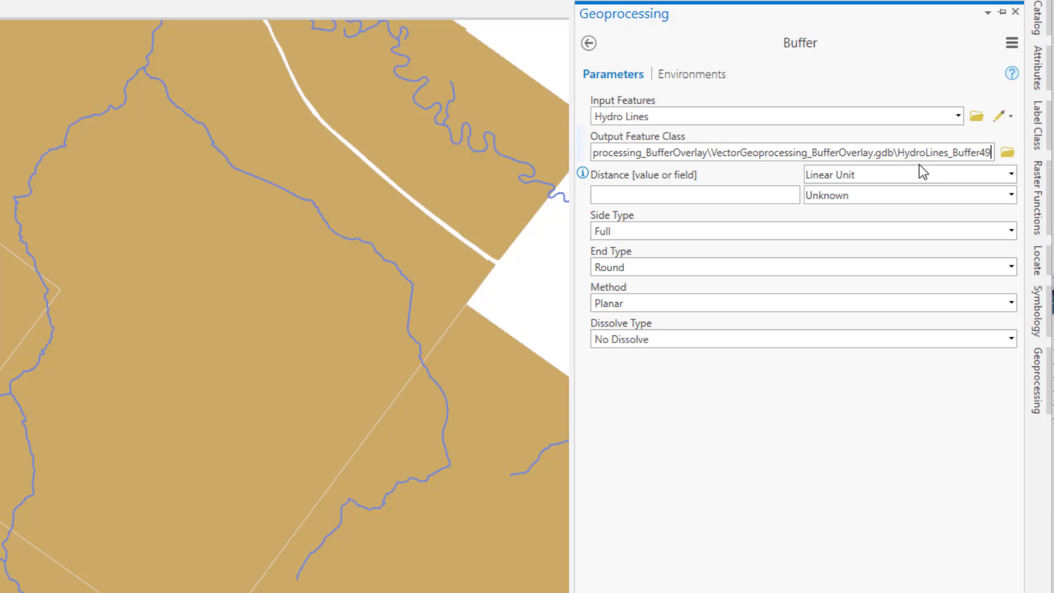
{"action": "key", "text": "BackSpace"}
{"action": "type", "text": "00"}
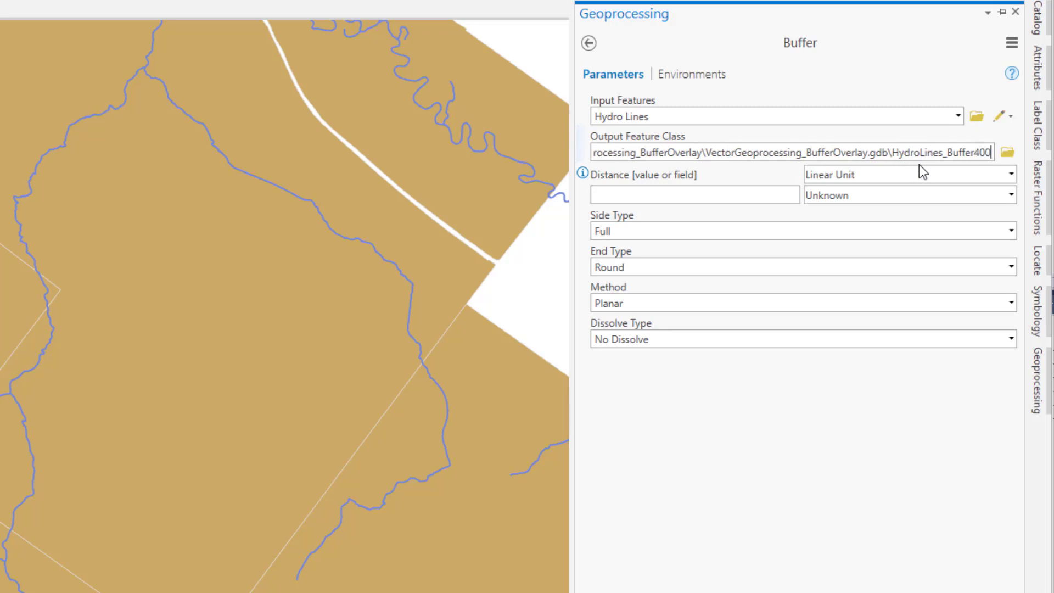
{"action": "type", "text": "m"}
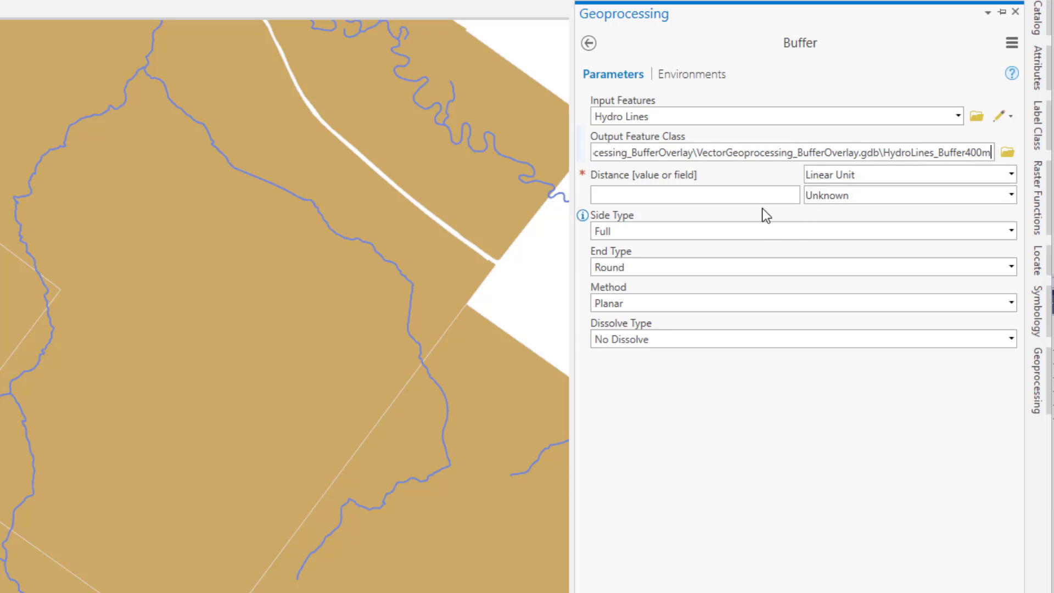
Set the buffer distance to 400 Meters and dissolve all buffers into a single feature.
{"action": "left_click", "coordinate": [748, 194]}
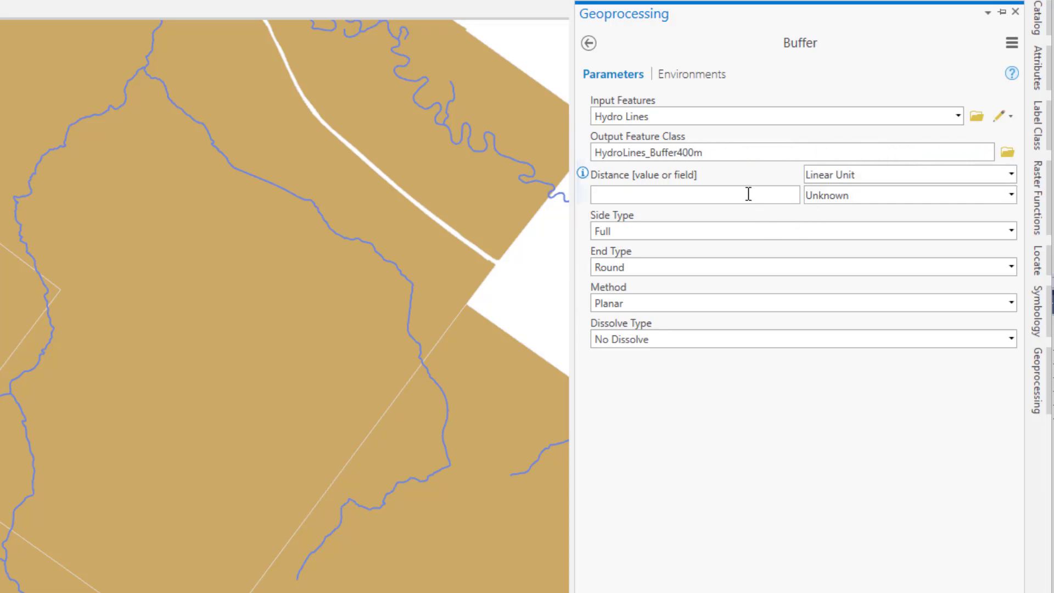
{"action": "type", "text": "400"}
{"action": "left_click", "coordinate": [1010, 195]}
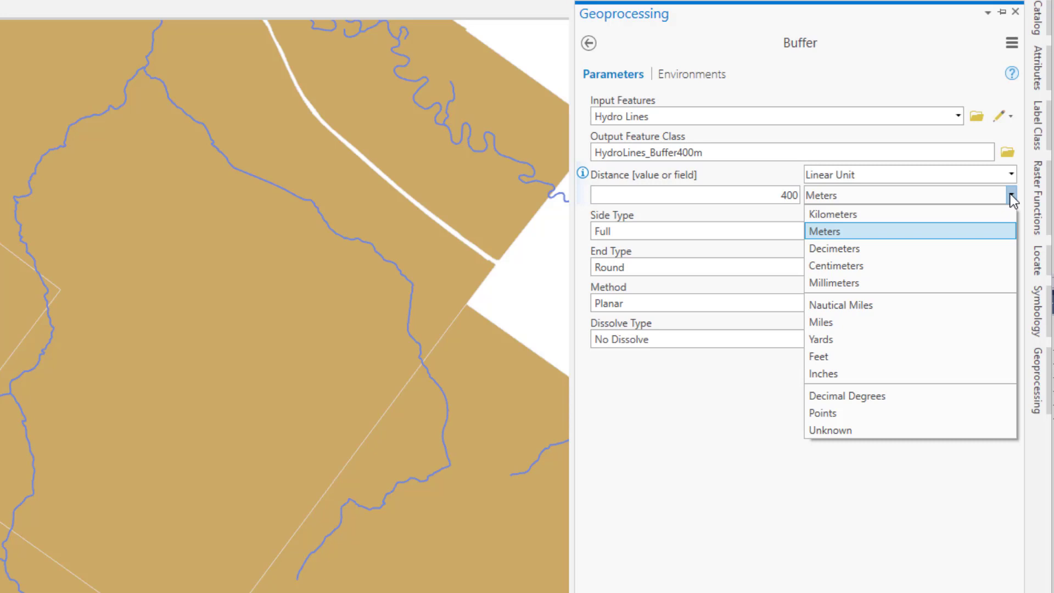
{"action": "left_click", "coordinate": [822, 231]}
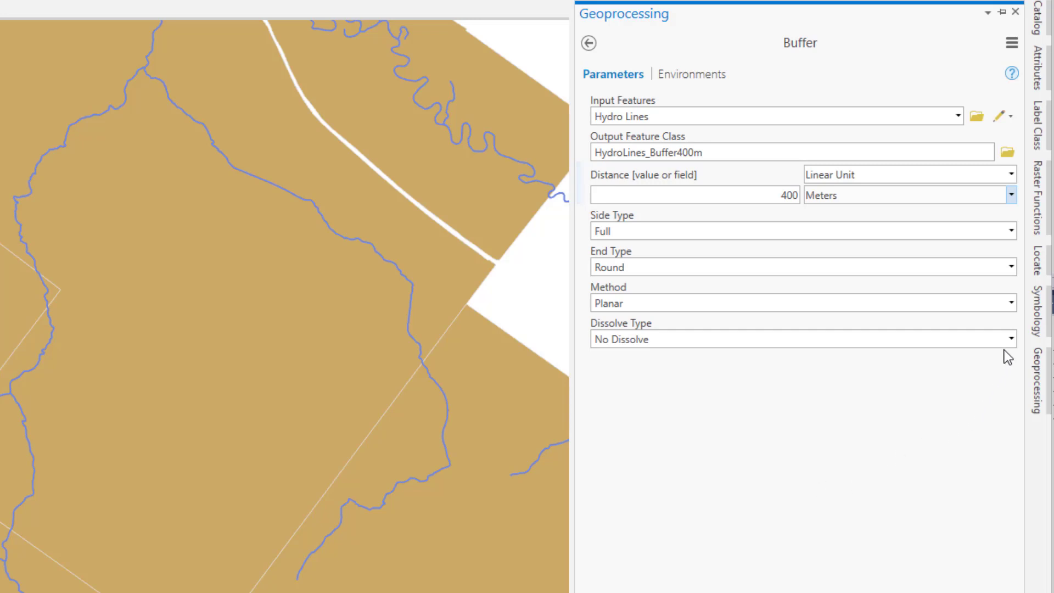
{"action": "left_click", "coordinate": [1010, 339]}
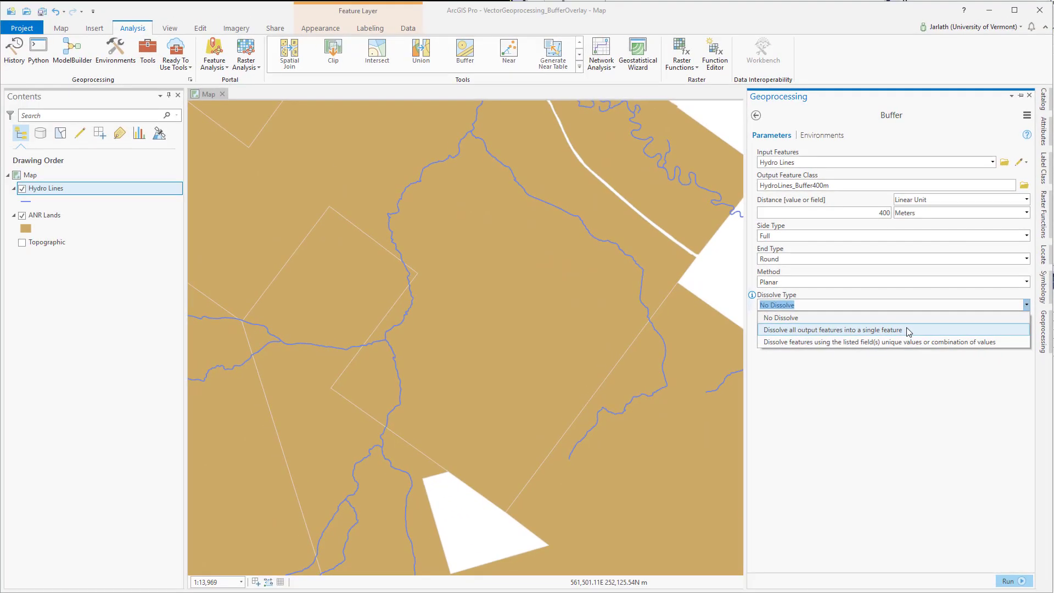
{"action": "left_click", "coordinate": [906, 329]}
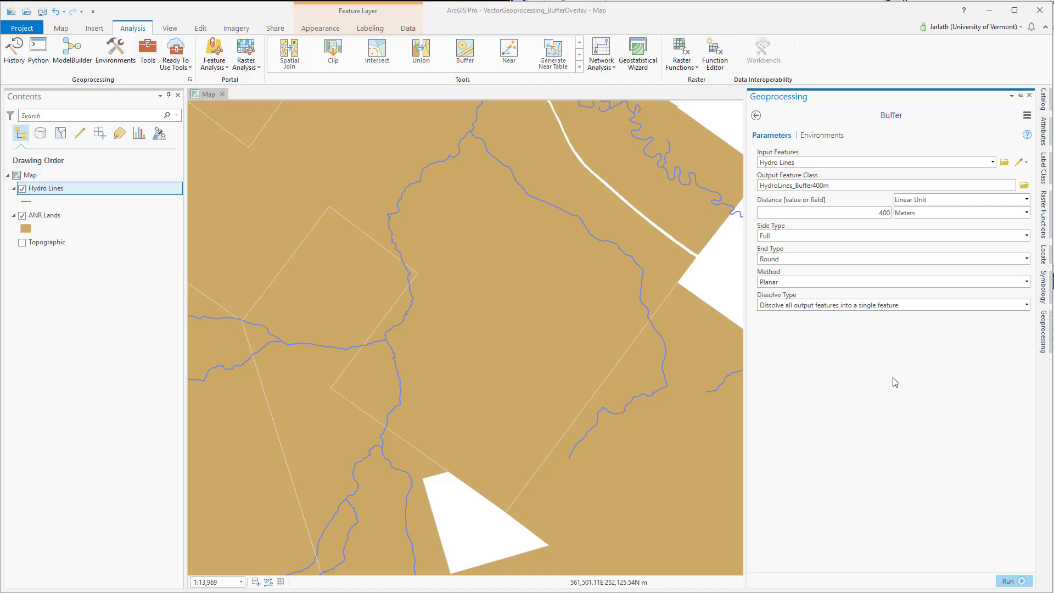
Run the Buffer tool, hide ANR Lands, and pan to the new HydroLines_Buffer400m corridors.
{"action": "key", "text": "Return"}
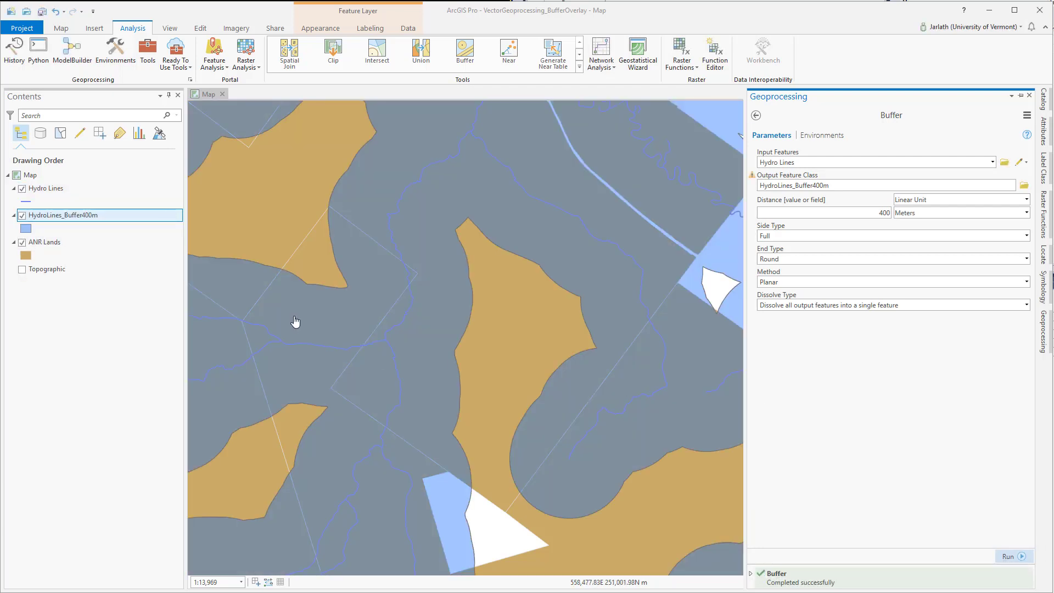
{"action": "left_click", "coordinate": [21, 243]}
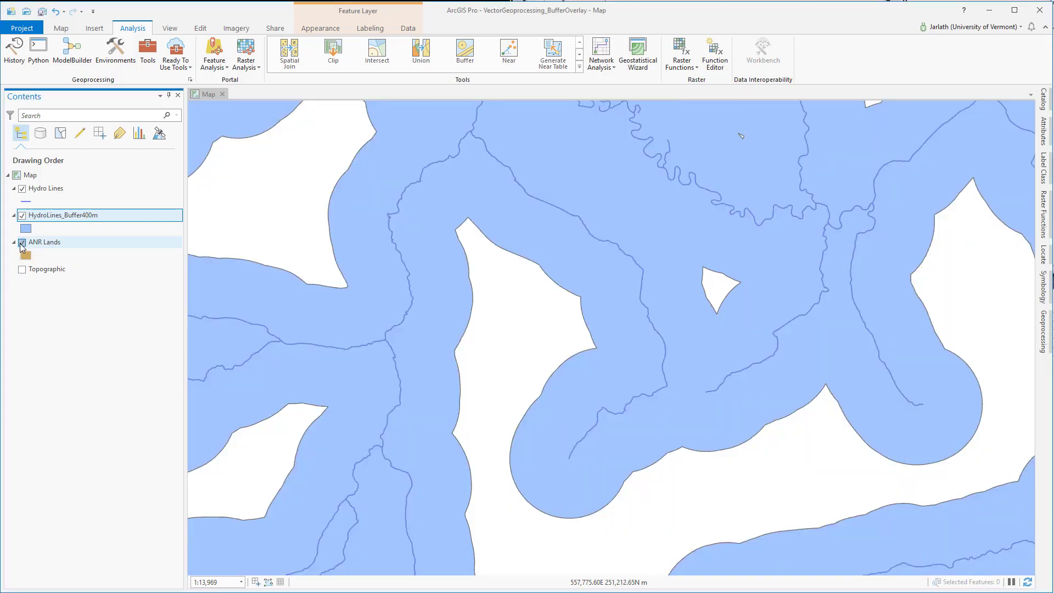
{"action": "left_click_drag", "start_coordinate": [572, 351], "coordinate": [453, 539]}
{"action": "left_click_drag", "start_coordinate": [566, 297], "coordinate": [477, 513]}
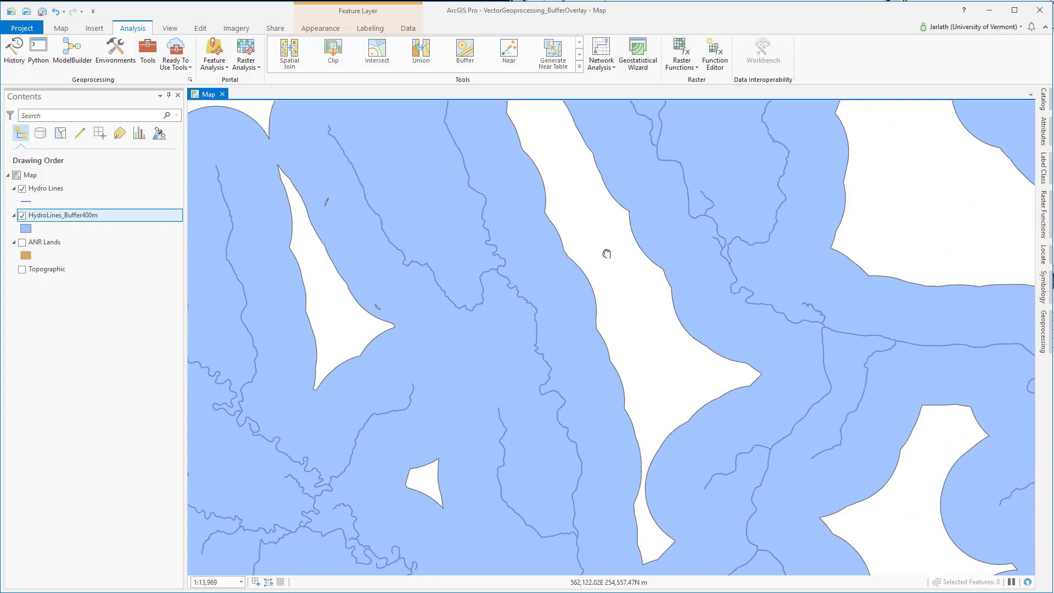
Pan and zoom out to inspect the dissolved 400 m stream buffers and their rounded ends.
{"action": "left_click_drag", "start_coordinate": [606, 254], "coordinate": [465, 436]}
{"action": "left_click_drag", "start_coordinate": [597, 245], "coordinate": [421, 344]}
{"action": "left_click_drag", "start_coordinate": [594, 214], "coordinate": [491, 221]}
{"action": "left_click_drag", "start_coordinate": [662, 381], "coordinate": [567, 228]}
{"action": "left_click_drag", "start_coordinate": [703, 395], "coordinate": [562, 216]}
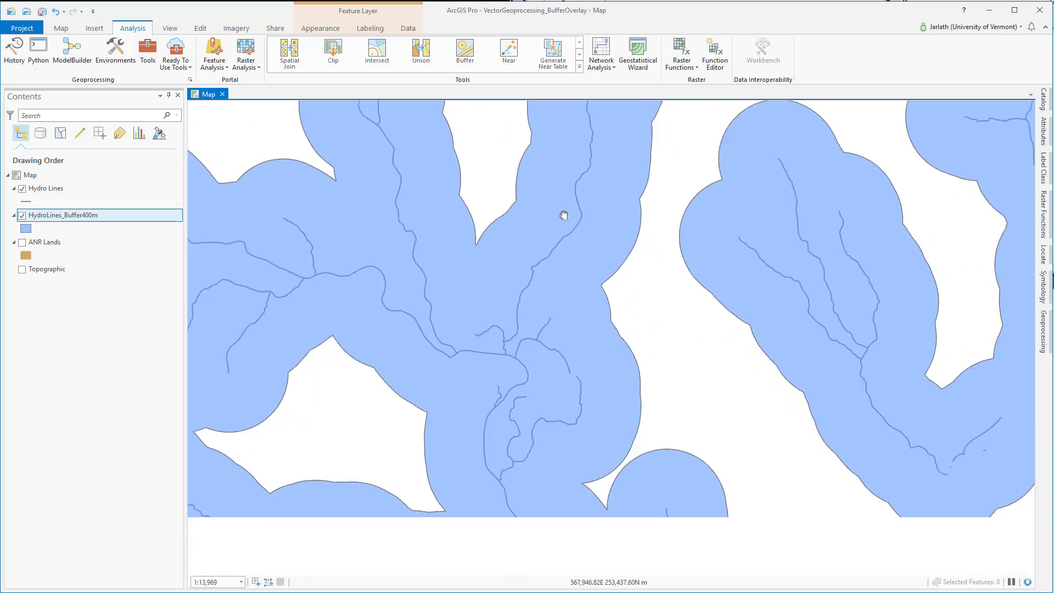
{"action": "left_click_drag", "start_coordinate": [752, 394], "coordinate": [541, 489]}
{"action": "left_click_drag", "start_coordinate": [700, 259], "coordinate": [677, 313]}
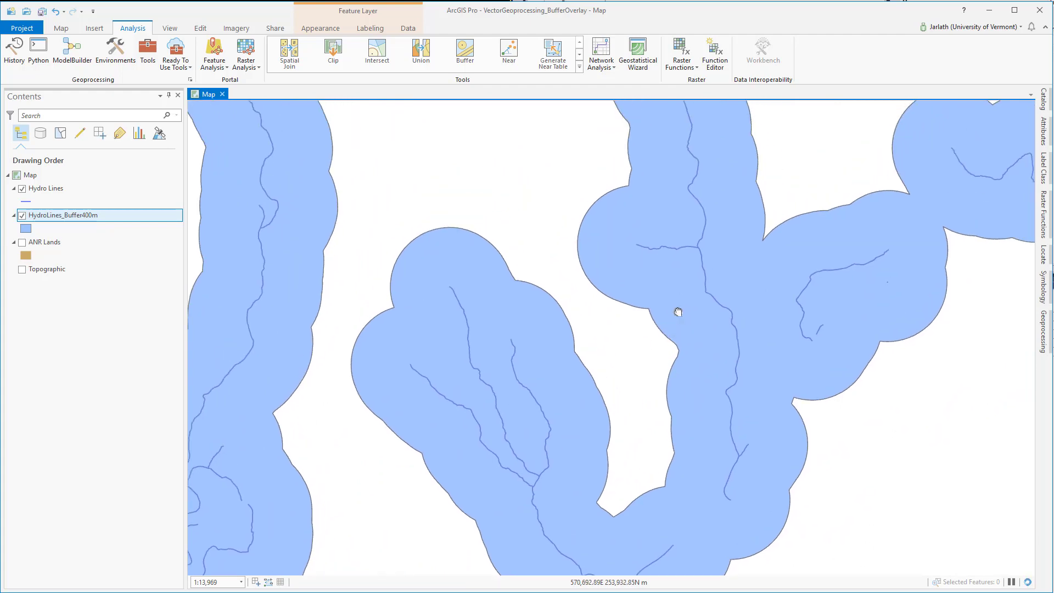
{"action": "scroll", "coordinate": [679, 316], "scroll_direction": "down", "scroll_amount": 5}
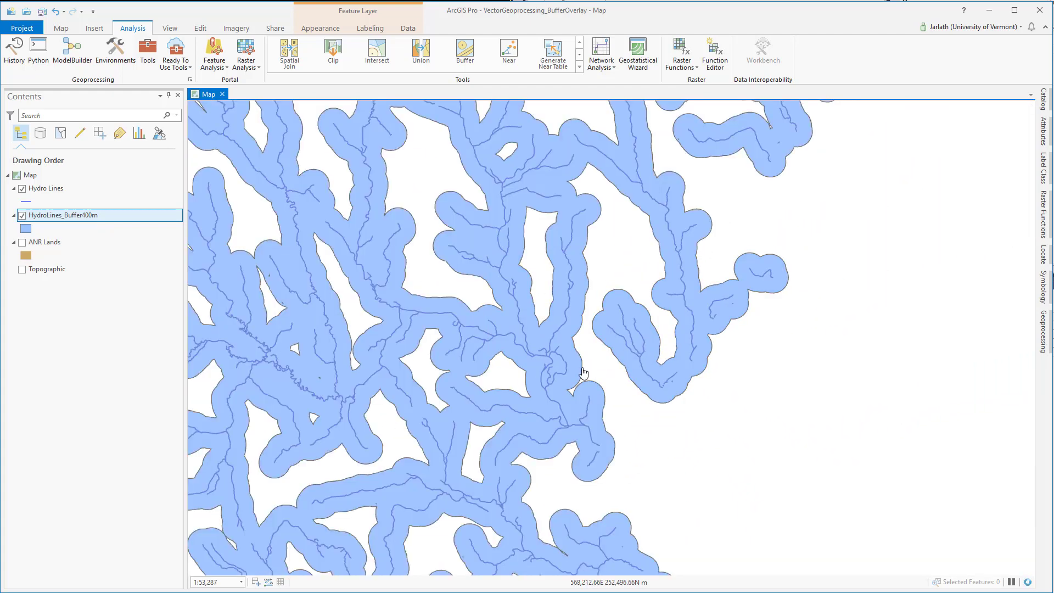
{"action": "left_click_drag", "start_coordinate": [637, 349], "coordinate": [760, 302]}
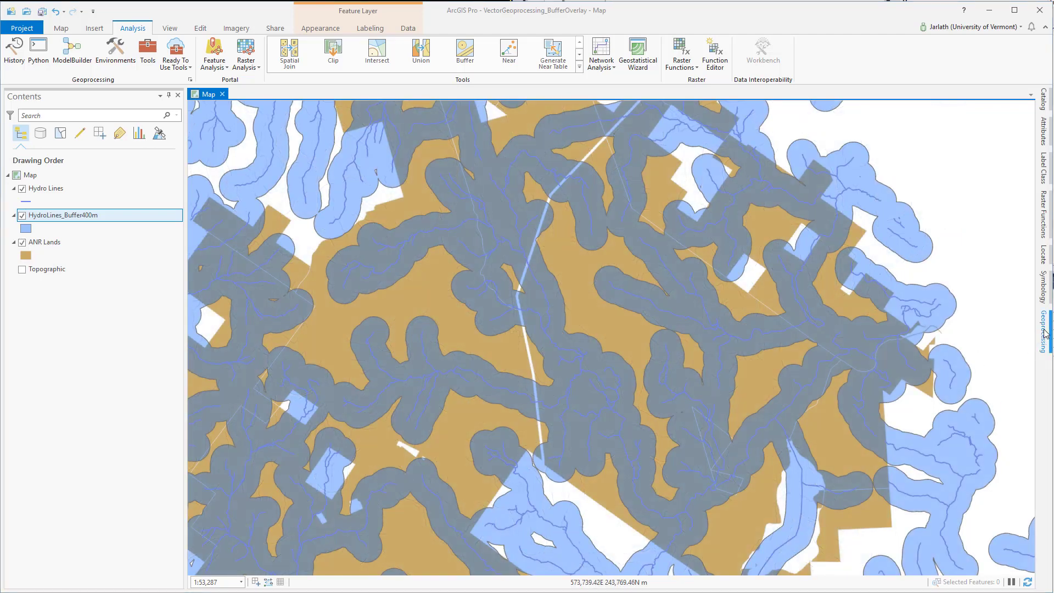
Open the Intersect tool with HydroLines_Buffer400m and ANR Lands as inputs.
{"action": "left_click", "coordinate": [1043, 331]}
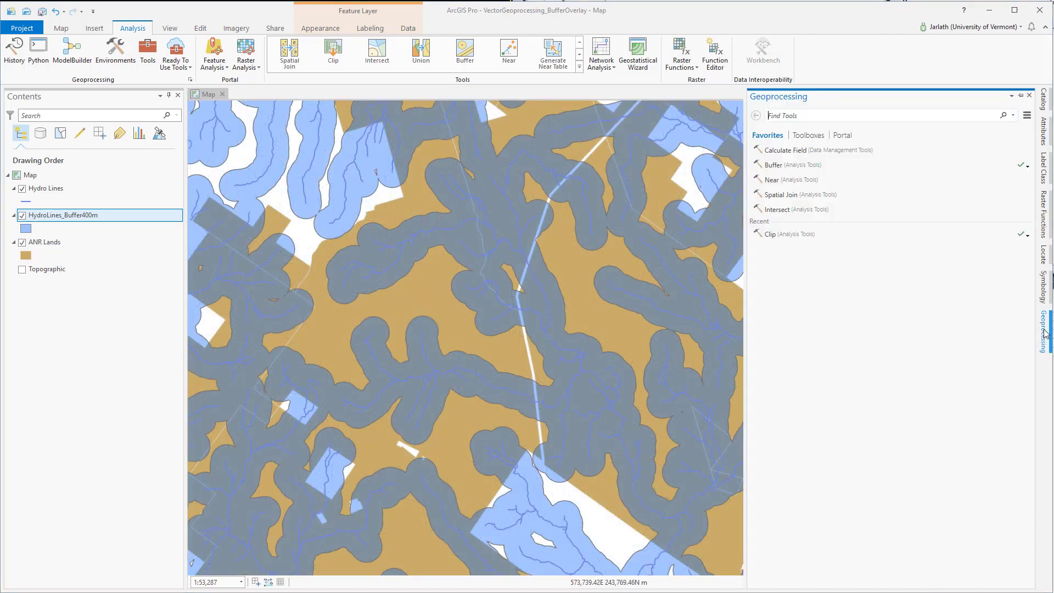
{"action": "left_click", "coordinate": [795, 116]}
{"action": "type", "text": "inter"}
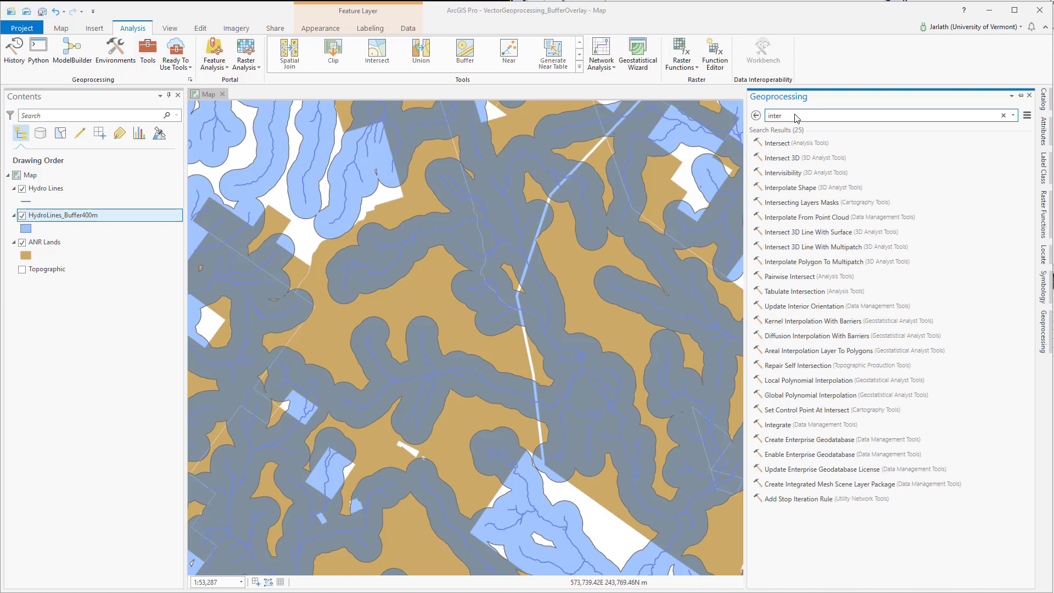
{"action": "type", "text": "sect"}
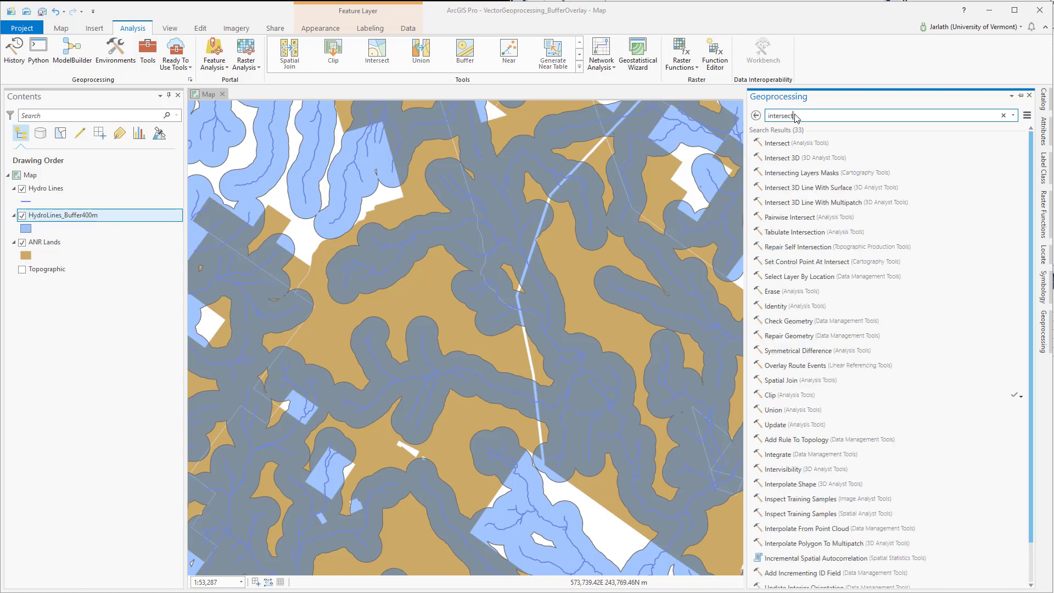
{"action": "left_click", "coordinate": [784, 142]}
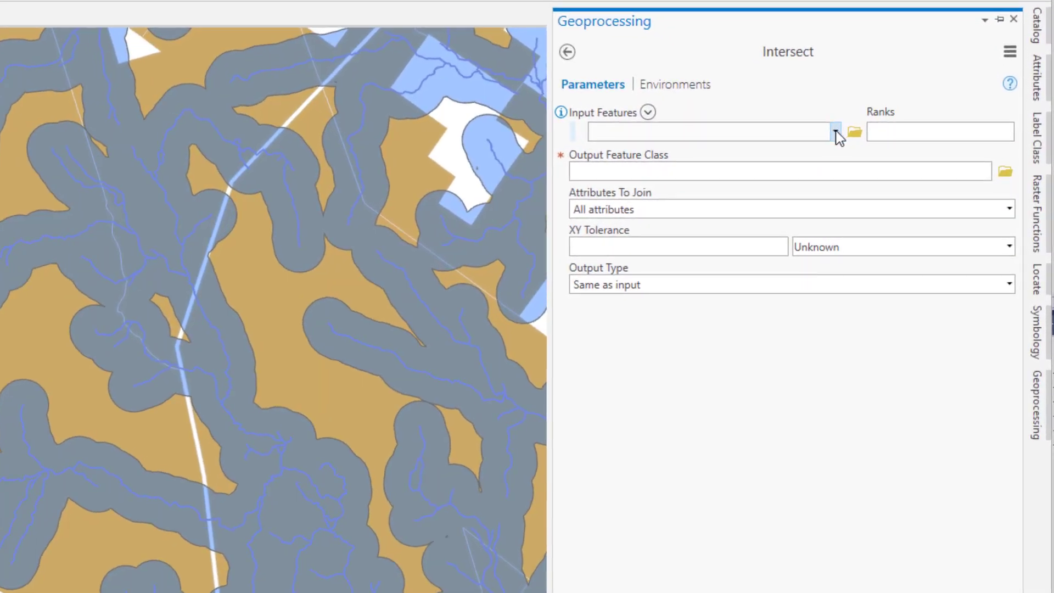
{"action": "left_click", "coordinate": [921, 165]}
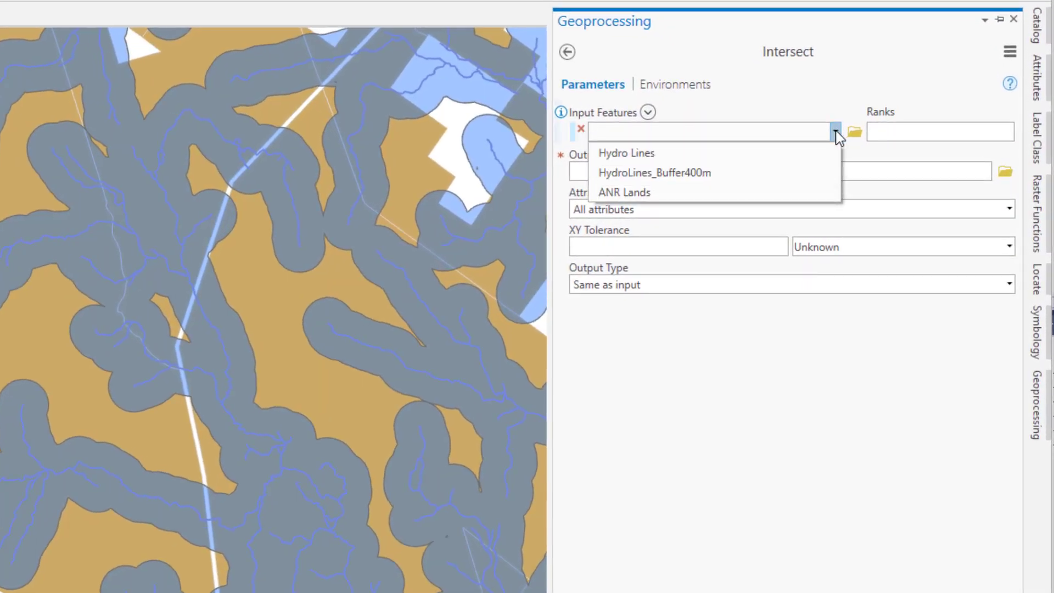
{"action": "left_click", "coordinate": [807, 171]}
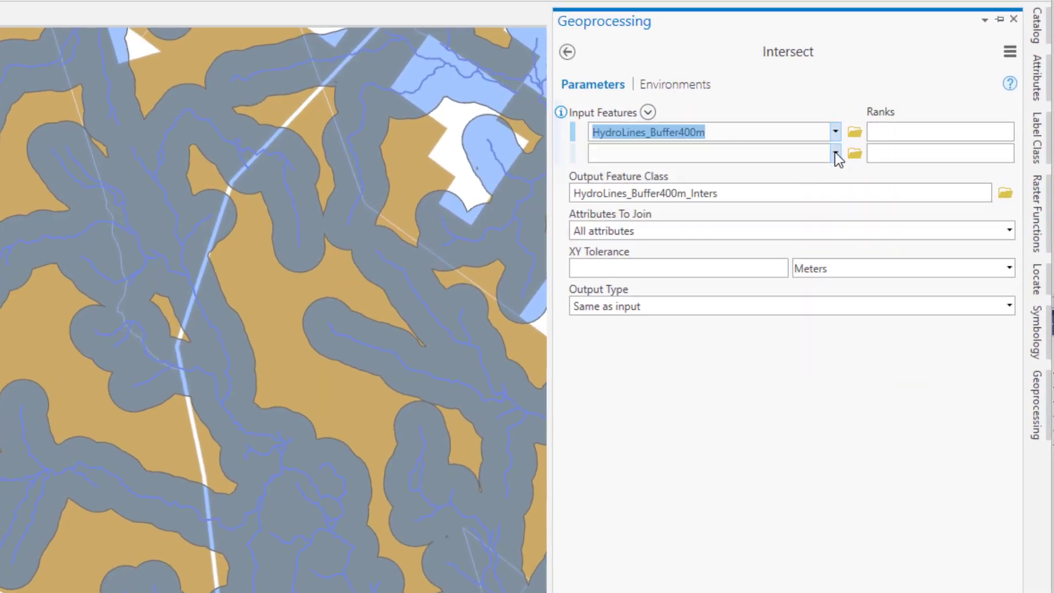
{"action": "left_click", "coordinate": [835, 154]}
{"action": "left_click", "coordinate": [710, 214]}
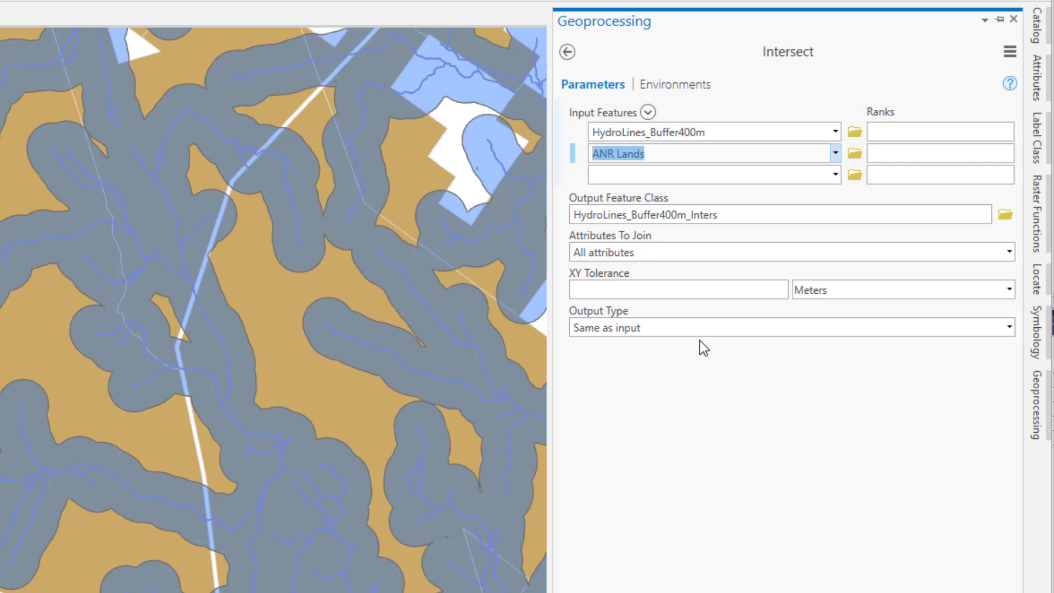
Name the intersect output ANRLands_HydroLineBuff and run it.
{"action": "left_click", "coordinate": [727, 214]}
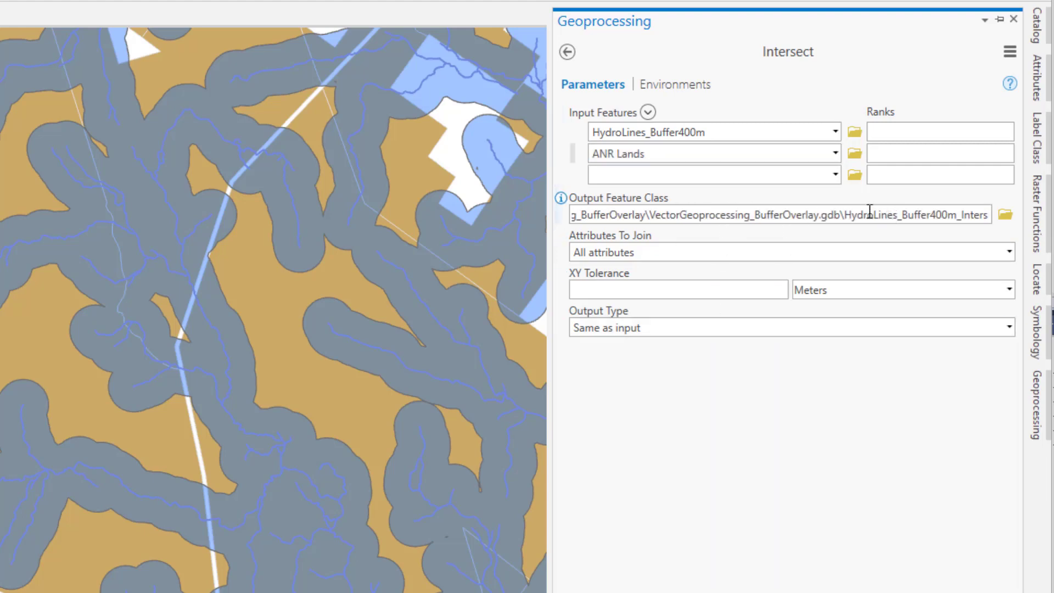
{"action": "left_click_drag", "start_coordinate": [845, 214], "coordinate": [1003, 220]}
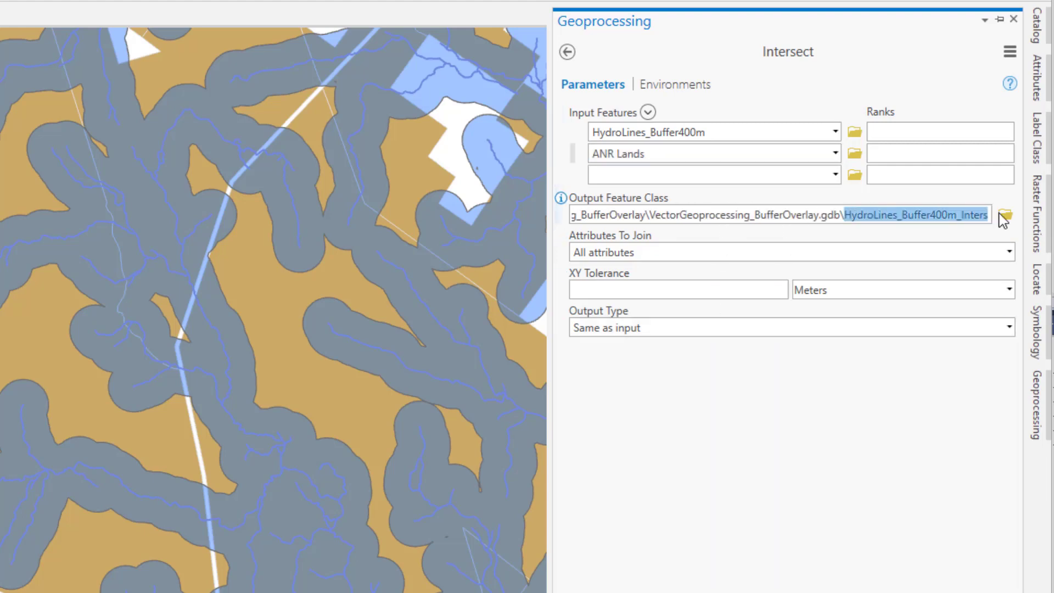
{"action": "type", "text": "ANRL"}
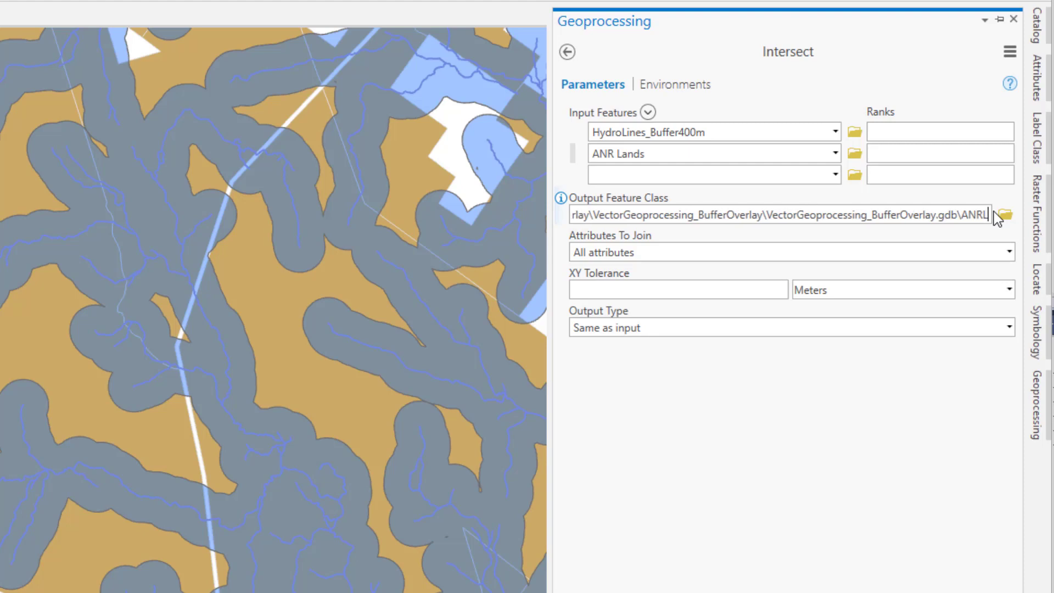
{"action": "type", "text": "ands_"}
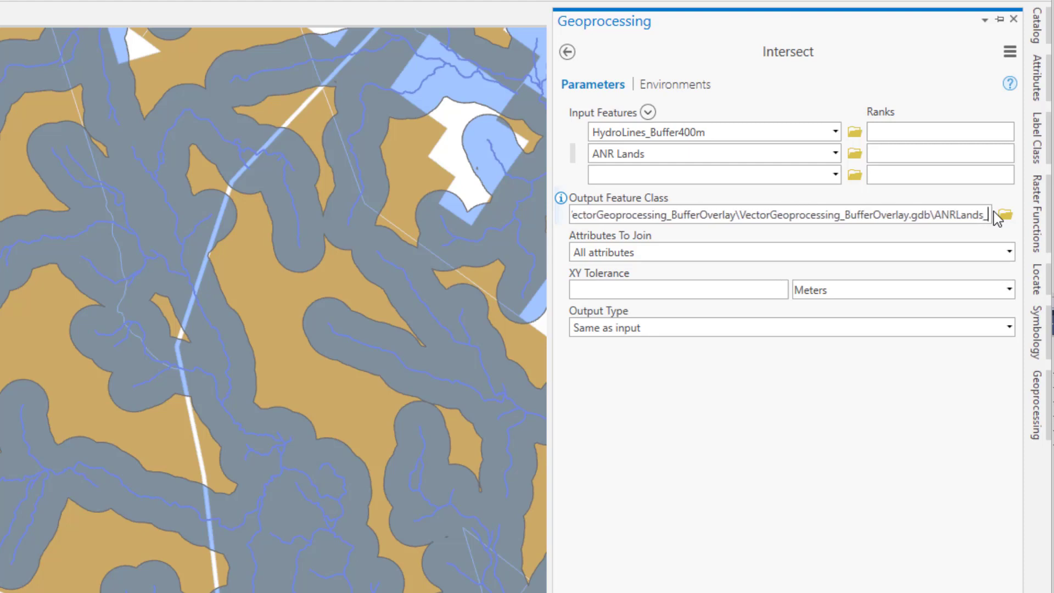
{"action": "type", "text": "HydroLi"}
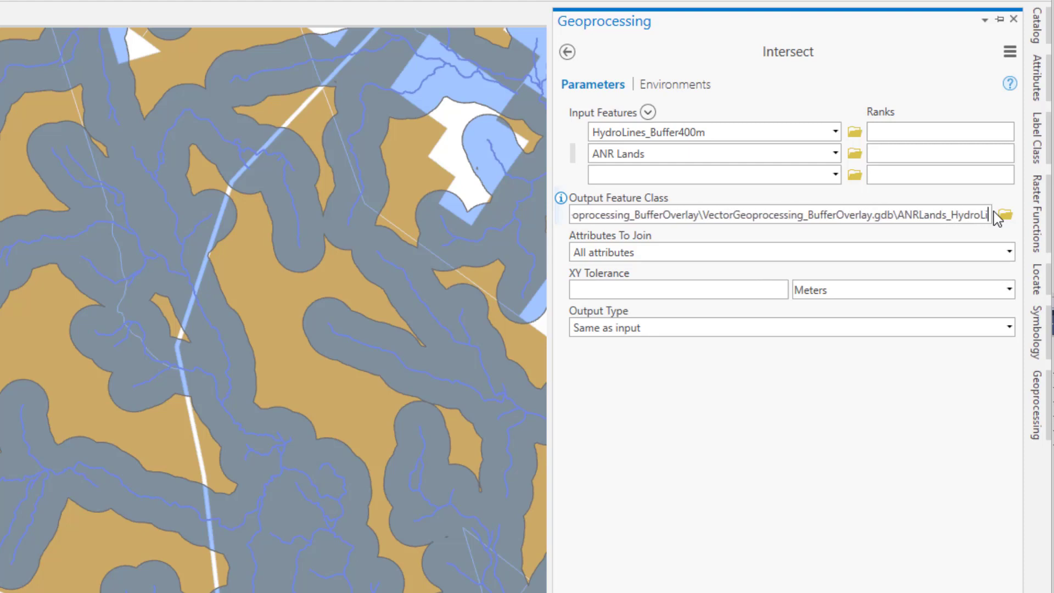
{"action": "type", "text": "neFuff"}
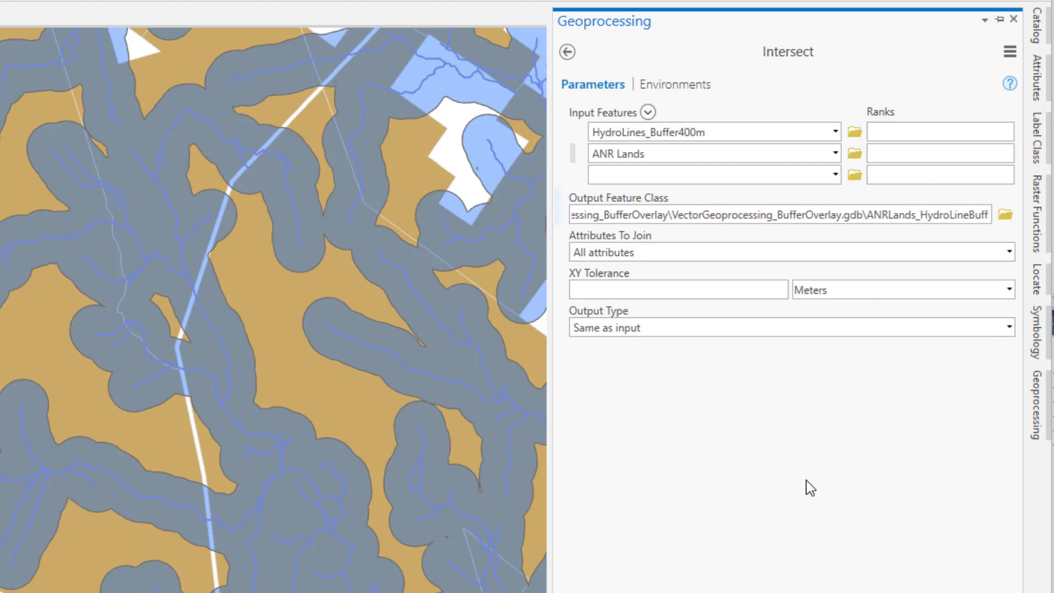
{"action": "left_click", "coordinate": [766, 454]}
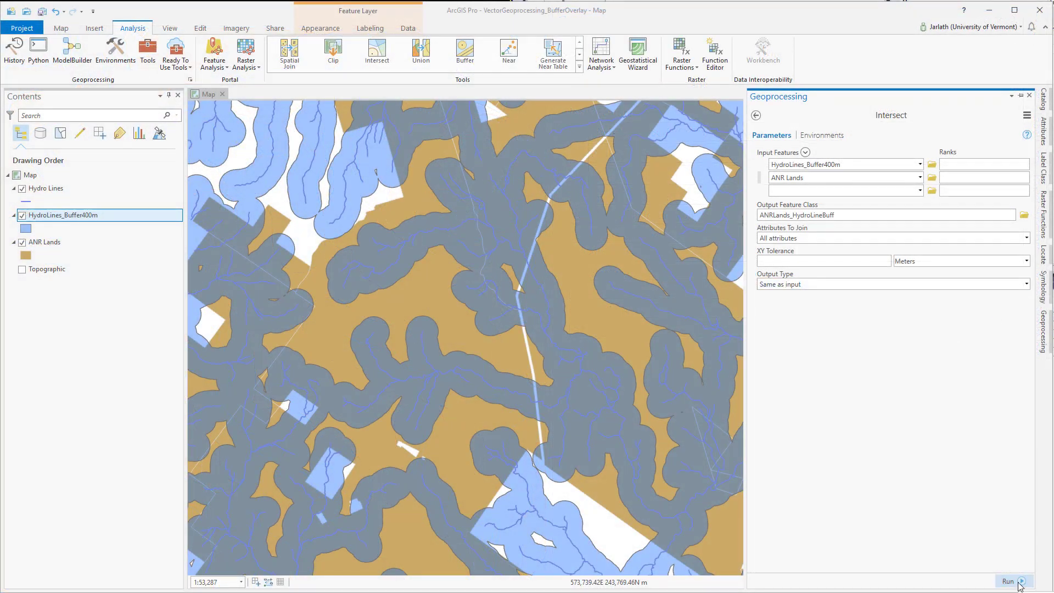
{"action": "left_click", "coordinate": [1018, 581]}
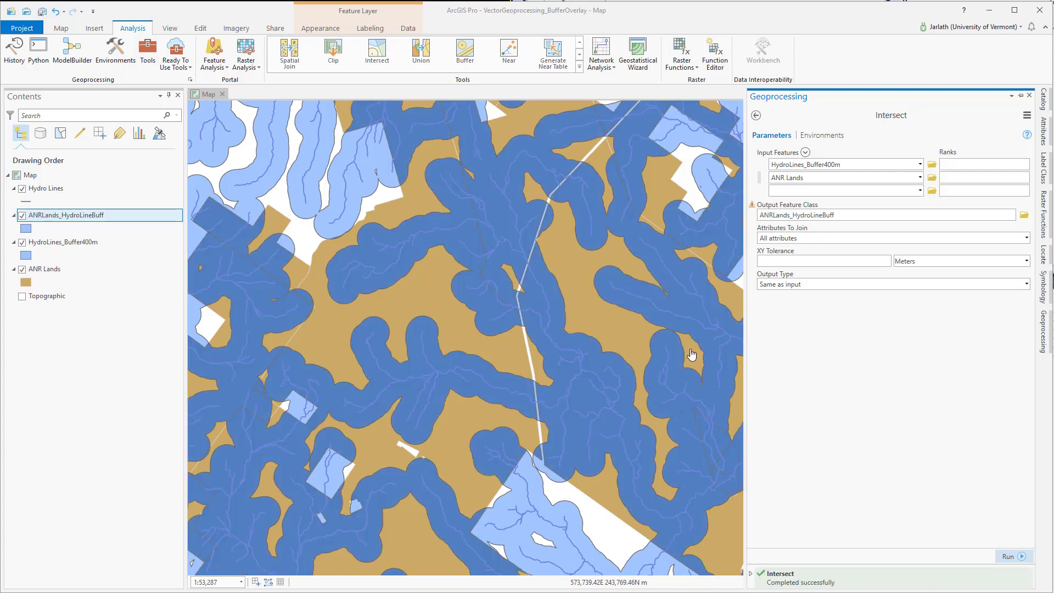
Hide the HydroLines_Buffer400m, ANR Lands and Hydro Lines layers.
{"action": "left_click", "coordinate": [22, 242]}
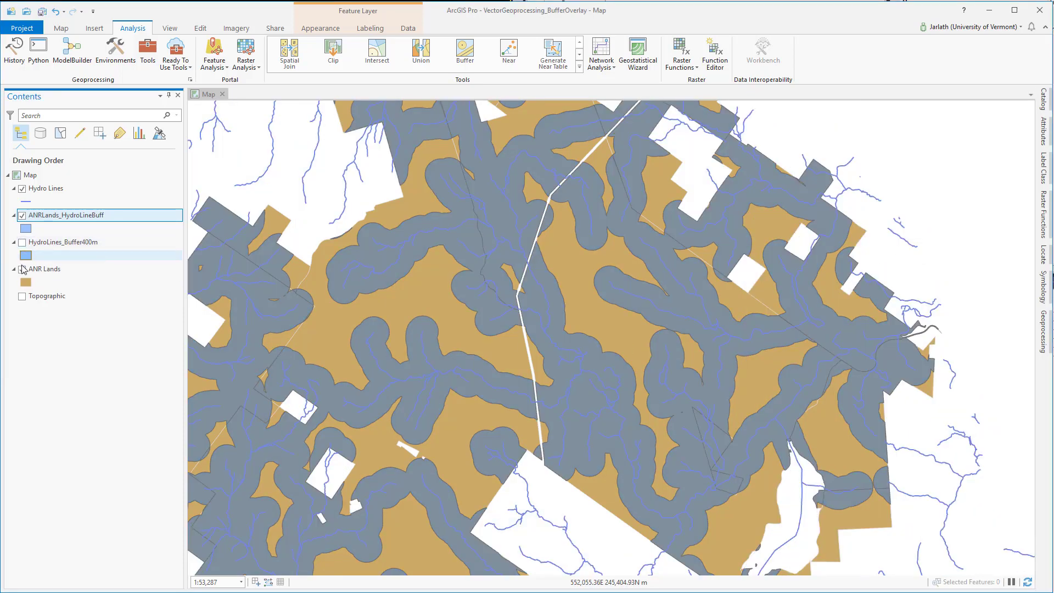
{"action": "left_click", "coordinate": [22, 268]}
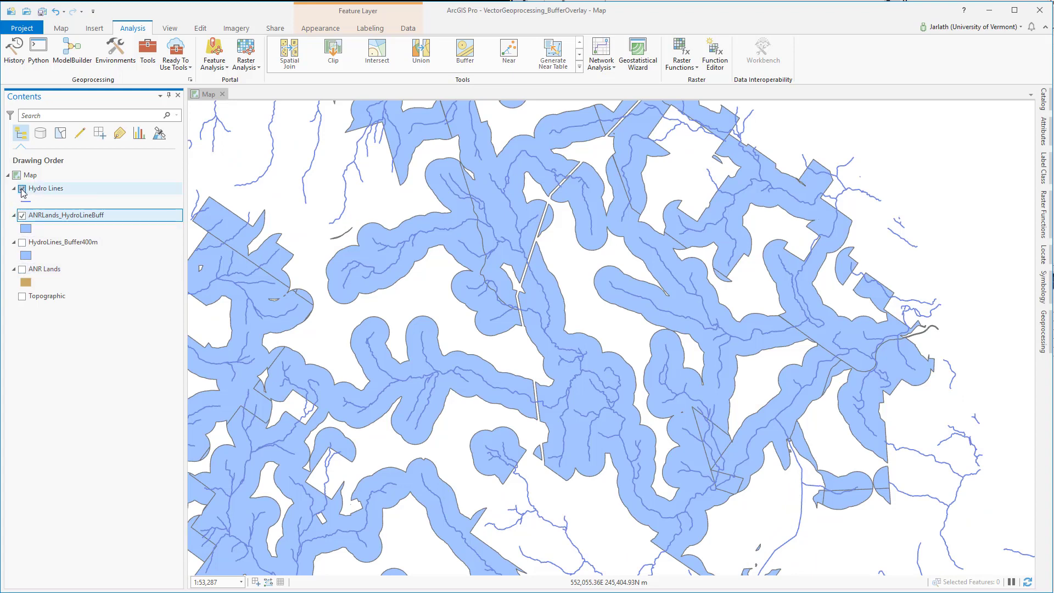
{"action": "left_click", "coordinate": [21, 188]}
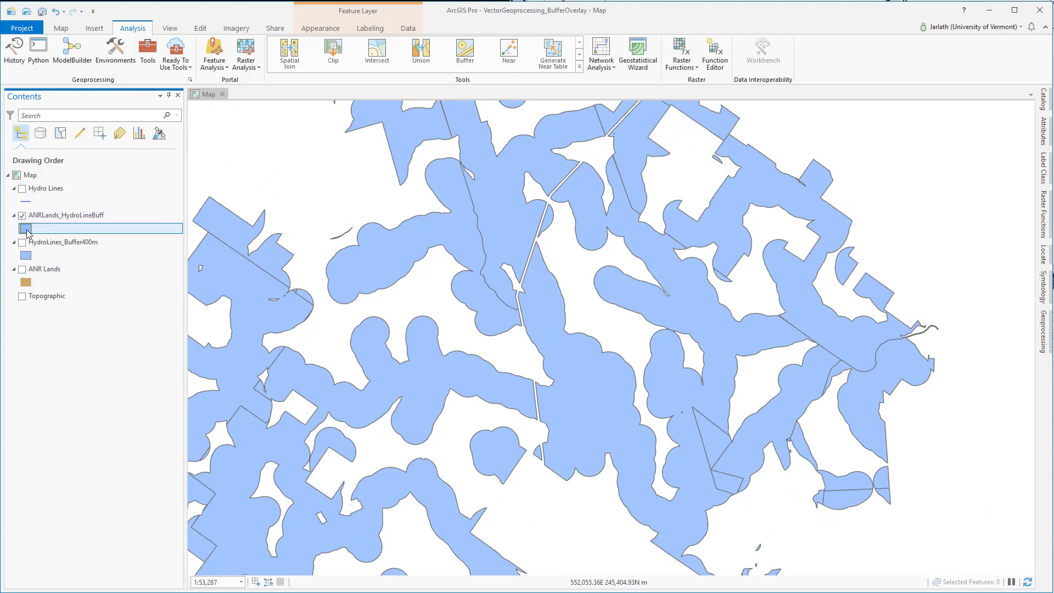
Change the ANRLands_HydroLineBuff fill colour to bright green.
{"action": "left_click", "coordinate": [26, 229]}
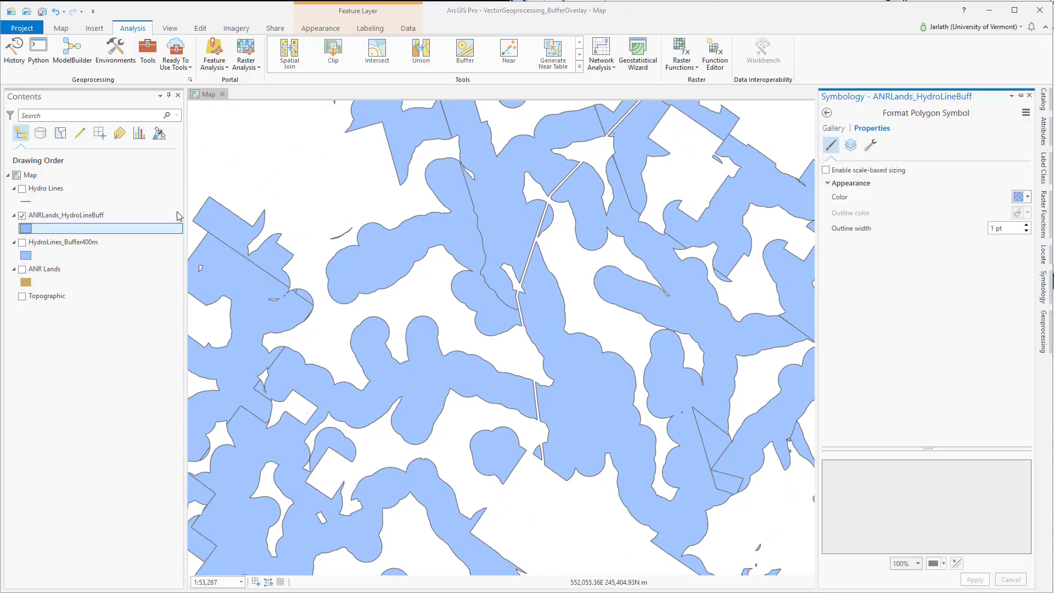
{"action": "left_click", "coordinate": [1027, 197]}
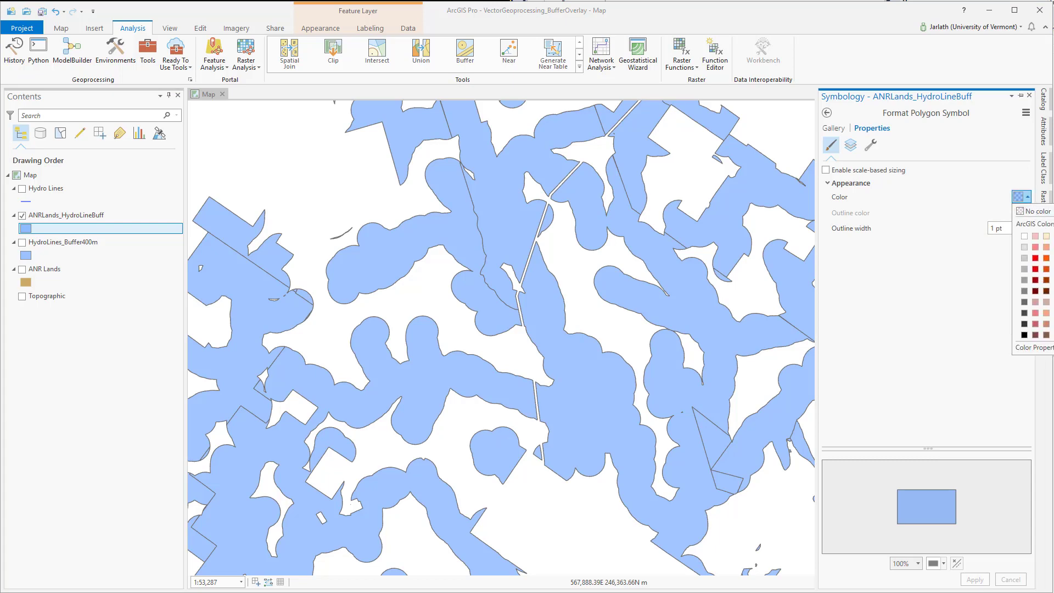
{"action": "left_click", "coordinate": [1051, 258]}
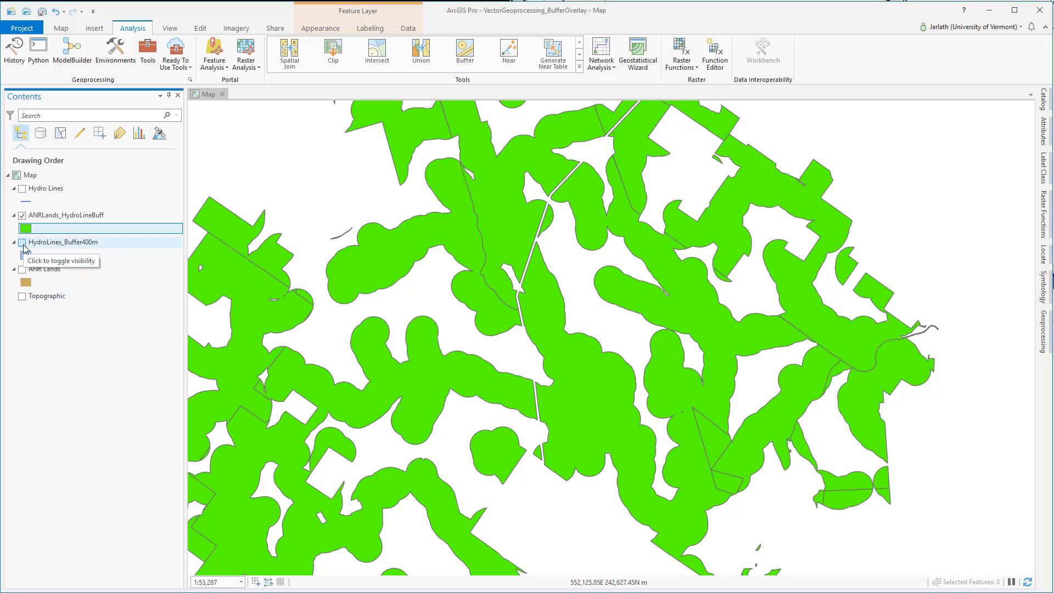
Toggle the buffer, ANR Lands and intersect layers to compare, leaving only the intersect visible.
{"action": "left_click", "coordinate": [22, 243]}
{"action": "left_click", "coordinate": [22, 269]}
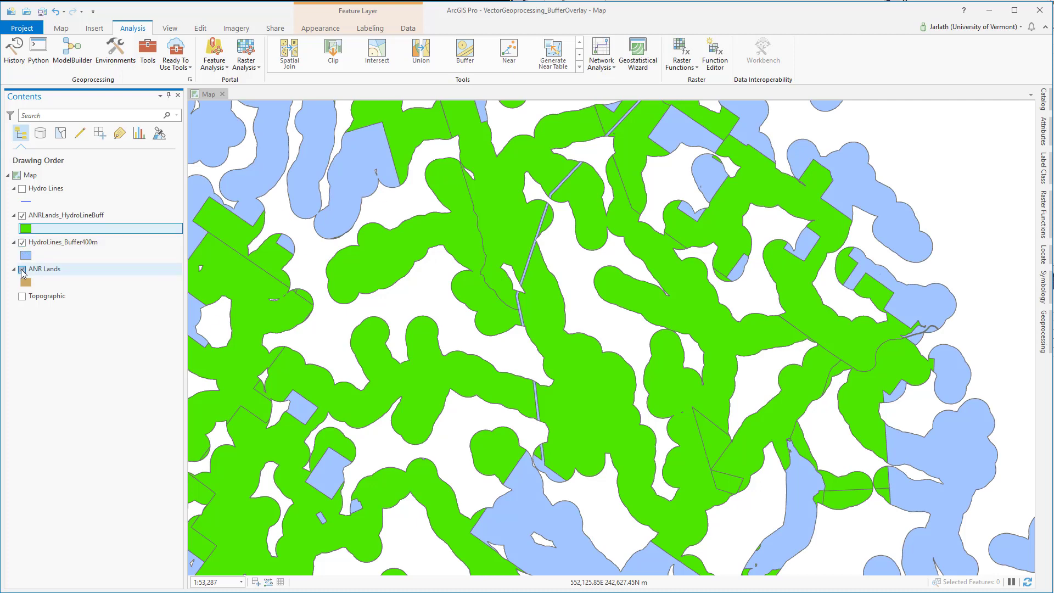
{"action": "left_click", "coordinate": [22, 217]}
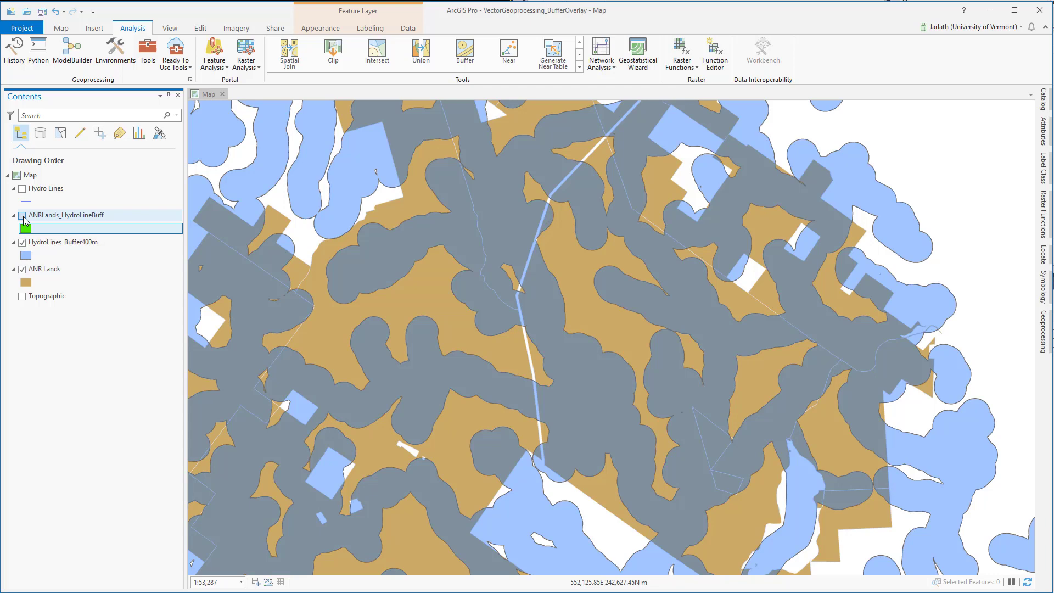
{"action": "left_click", "coordinate": [22, 216]}
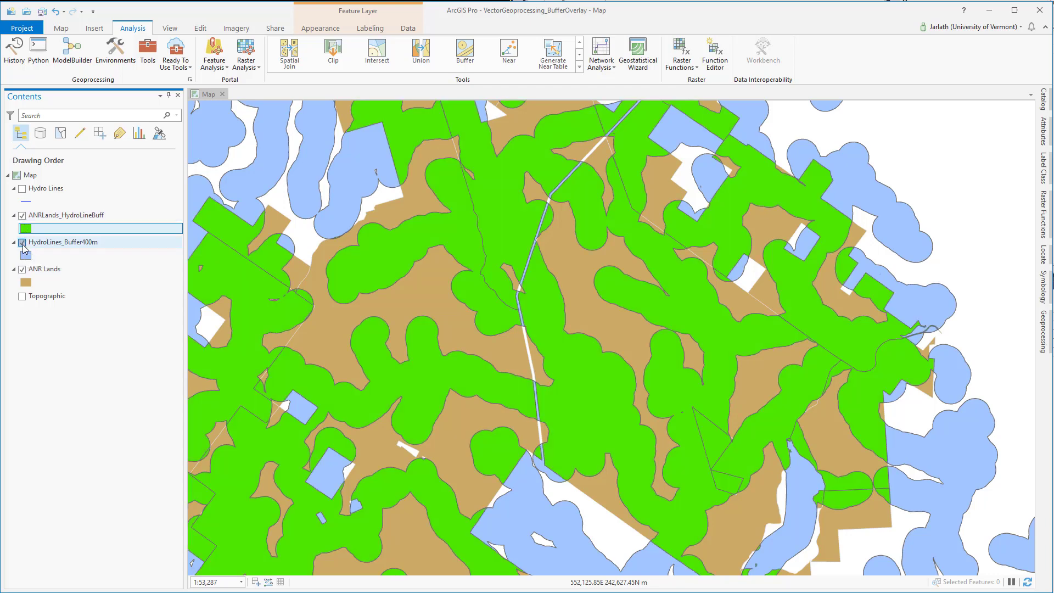
{"action": "left_click", "coordinate": [22, 243]}
{"action": "left_click", "coordinate": [22, 269]}
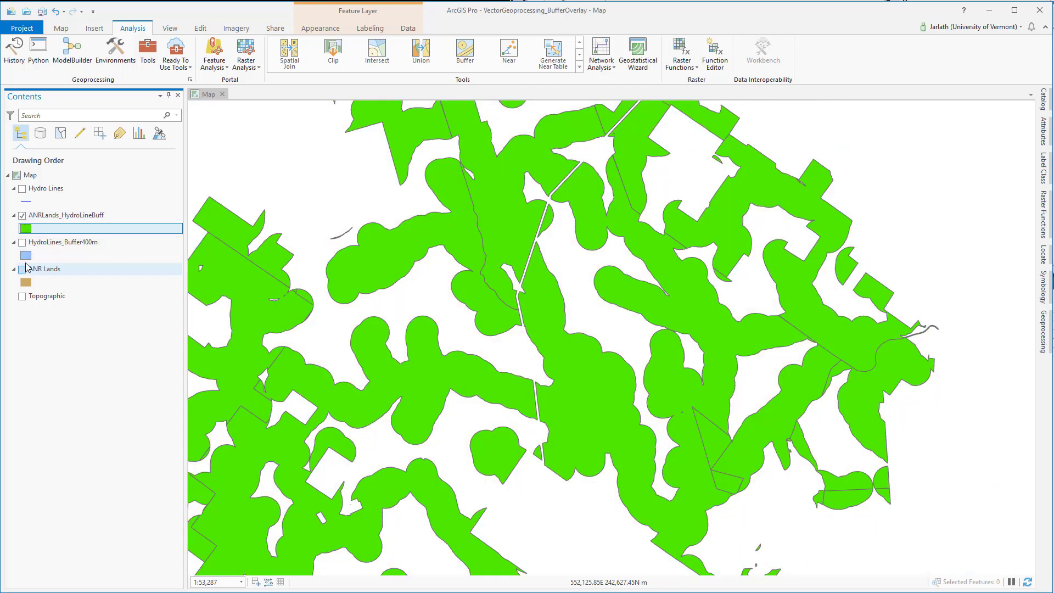
Open the ANRLands_HydroLineBuff attribute table and check pop-ups for several polygons, including OBJECTIDs 19 and 60.
{"action": "right_click", "coordinate": [63, 217]}
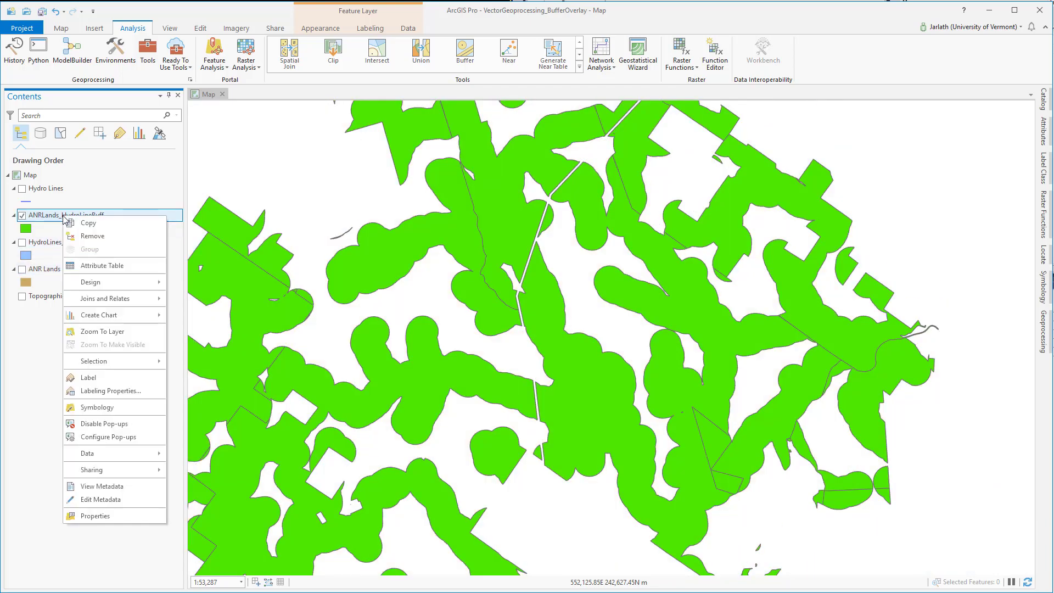
{"action": "left_click", "coordinate": [89, 269]}
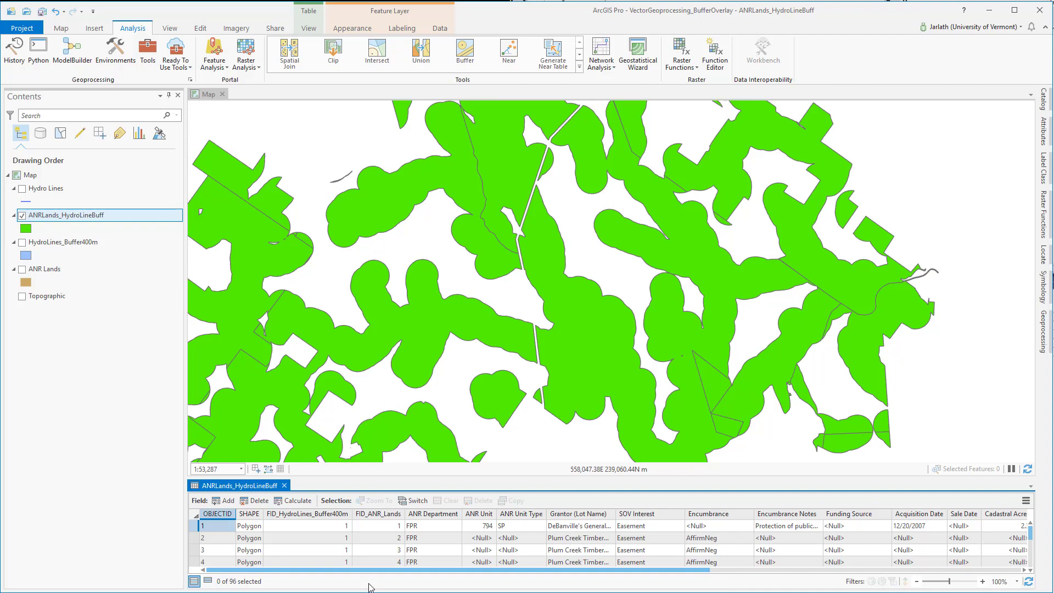
{"action": "left_click", "coordinate": [578, 375]}
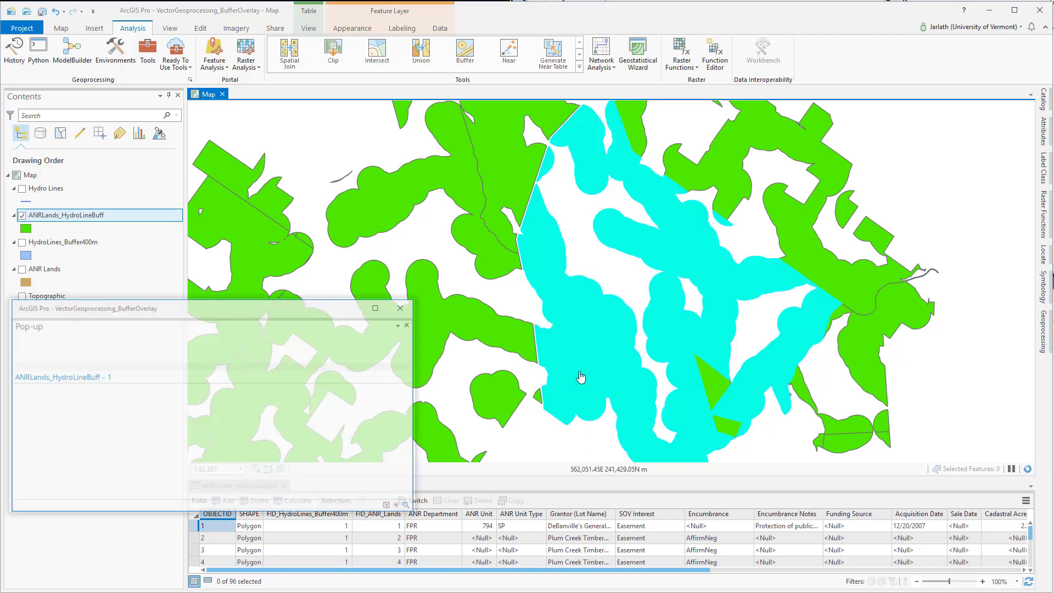
{"action": "left_click", "coordinate": [497, 333]}
{"action": "left_click", "coordinate": [278, 224]}
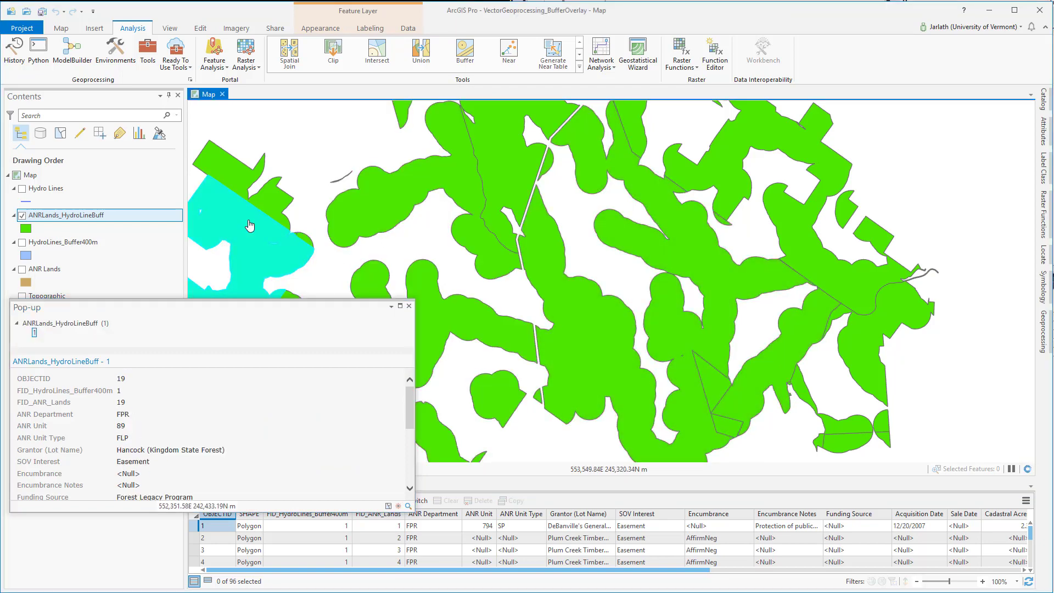
{"action": "left_click", "coordinate": [710, 170]}
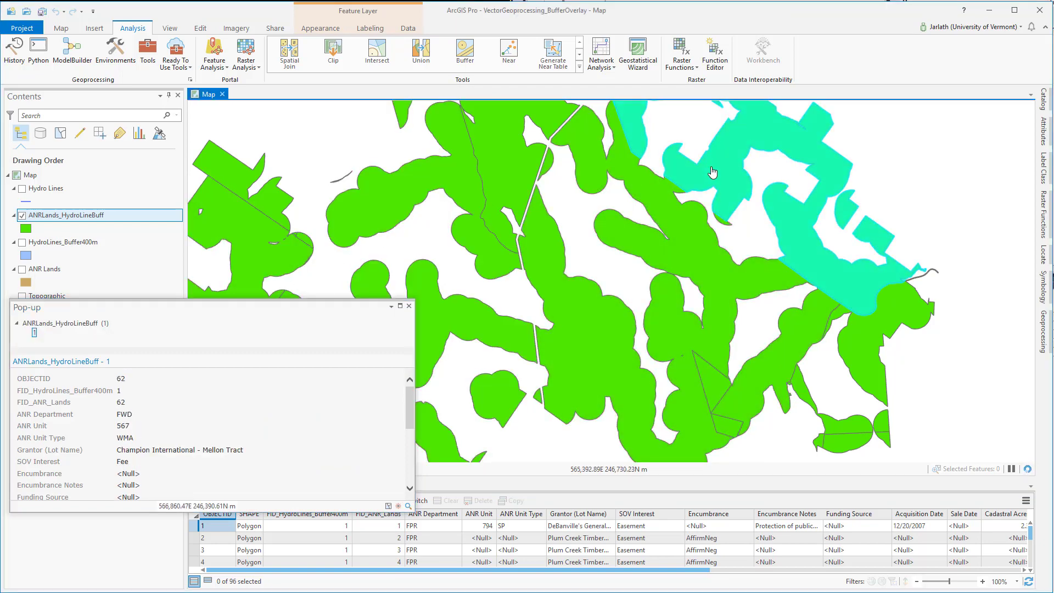
{"action": "left_click", "coordinate": [873, 338]}
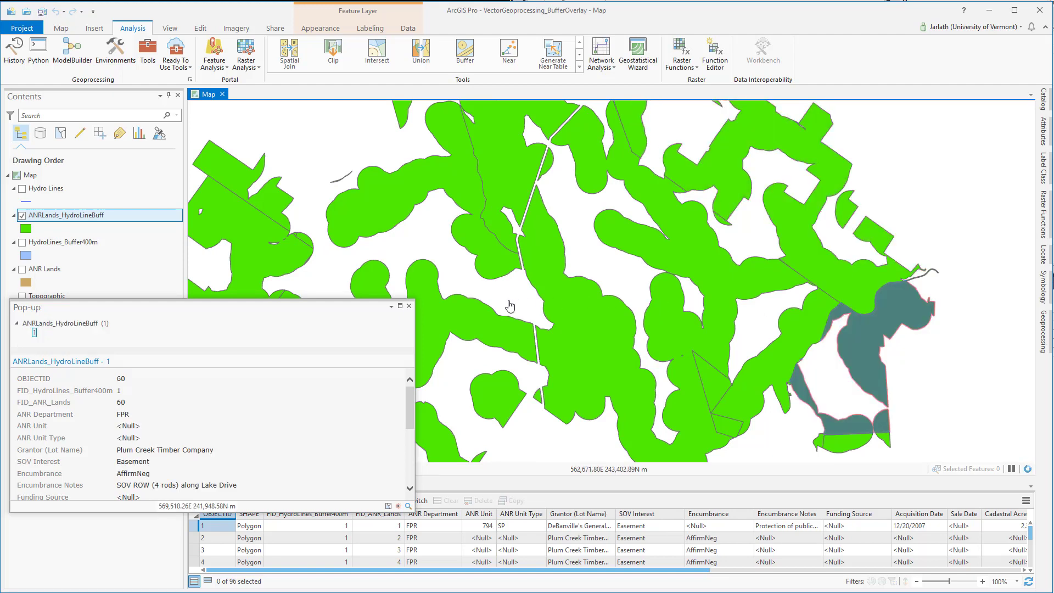
{"action": "left_click", "coordinate": [408, 306]}
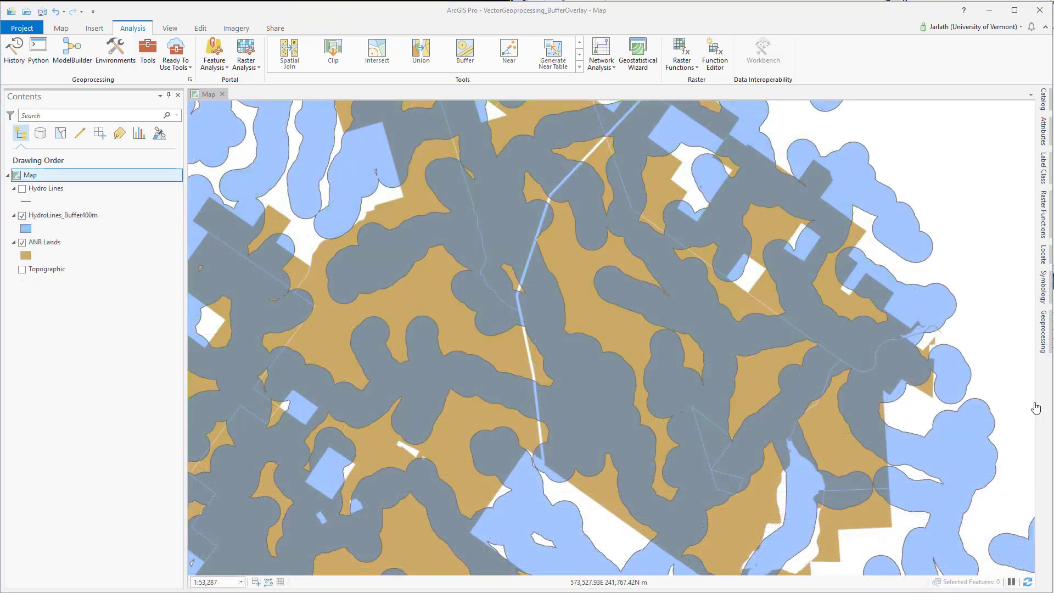
Run Union on HydroLines_Buffer400m and ANR Lands, keeping the default output name.
{"action": "left_click", "coordinate": [1044, 330]}
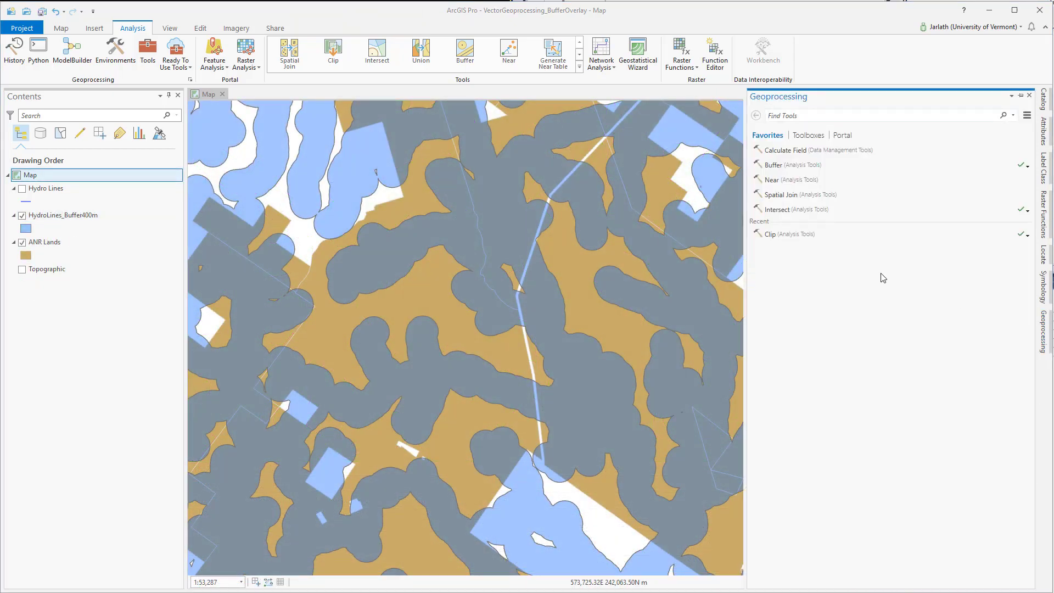
{"action": "type", "text": "union"}
{"action": "left_click", "coordinate": [776, 150]}
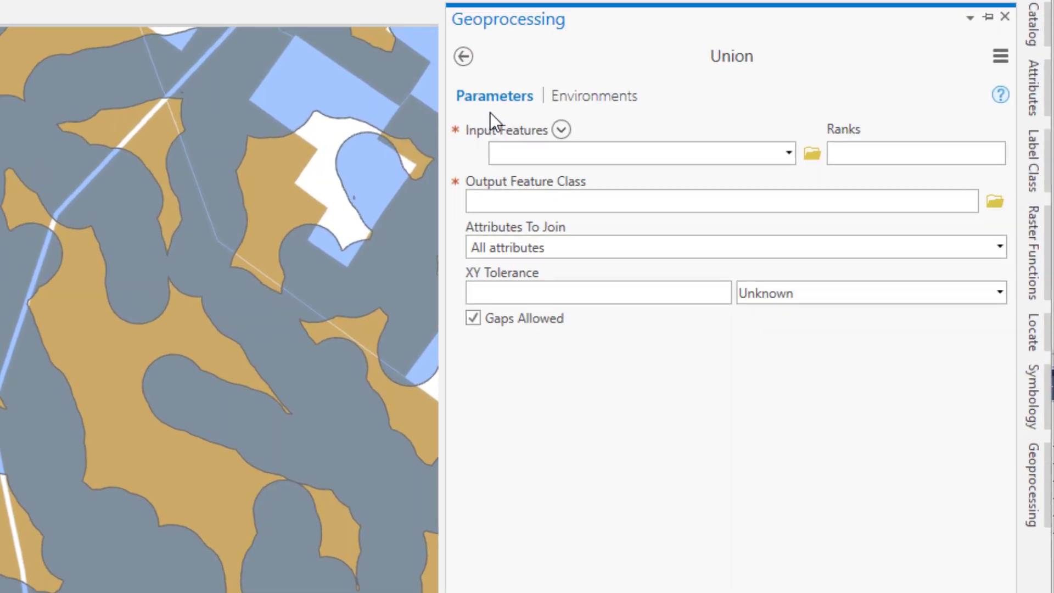
{"action": "left_click", "coordinate": [919, 163]}
{"action": "left_click", "coordinate": [689, 179]}
{"action": "left_click", "coordinate": [783, 179]}
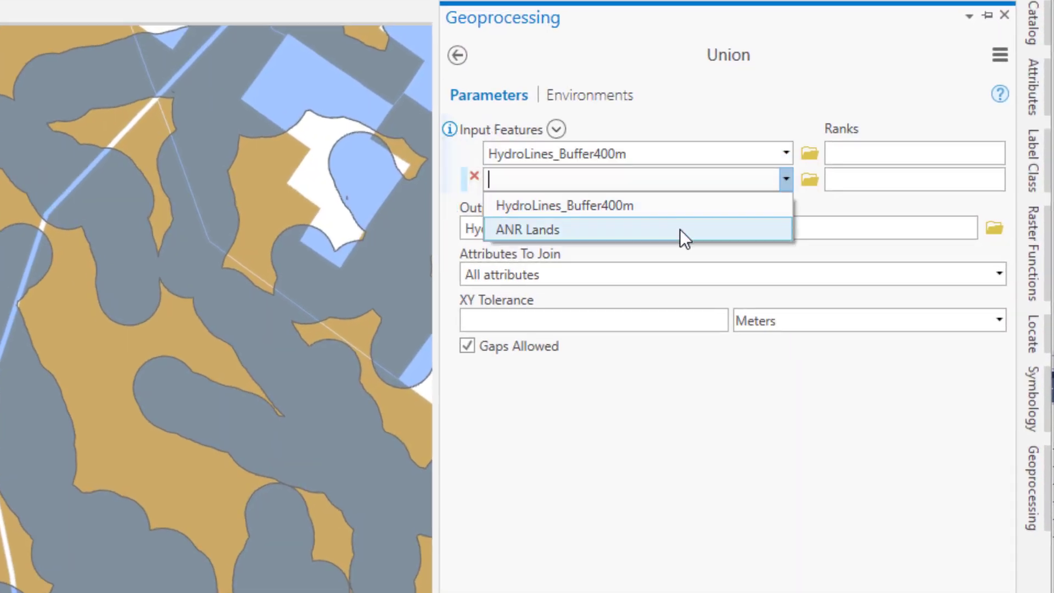
{"action": "left_click", "coordinate": [680, 229]}
{"action": "left_click", "coordinate": [827, 423]}
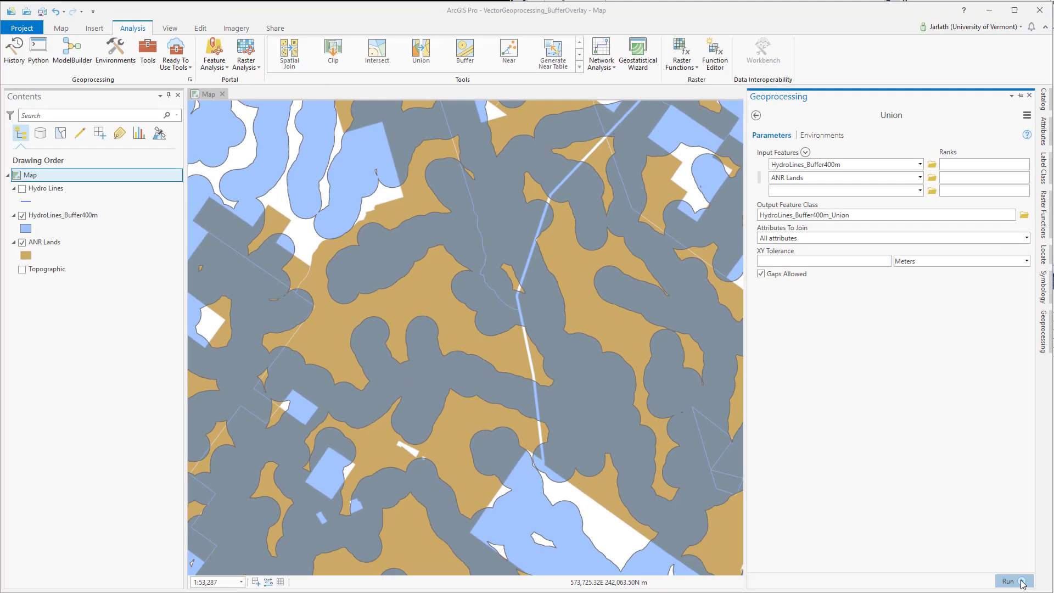
{"action": "left_click", "coordinate": [1022, 583]}
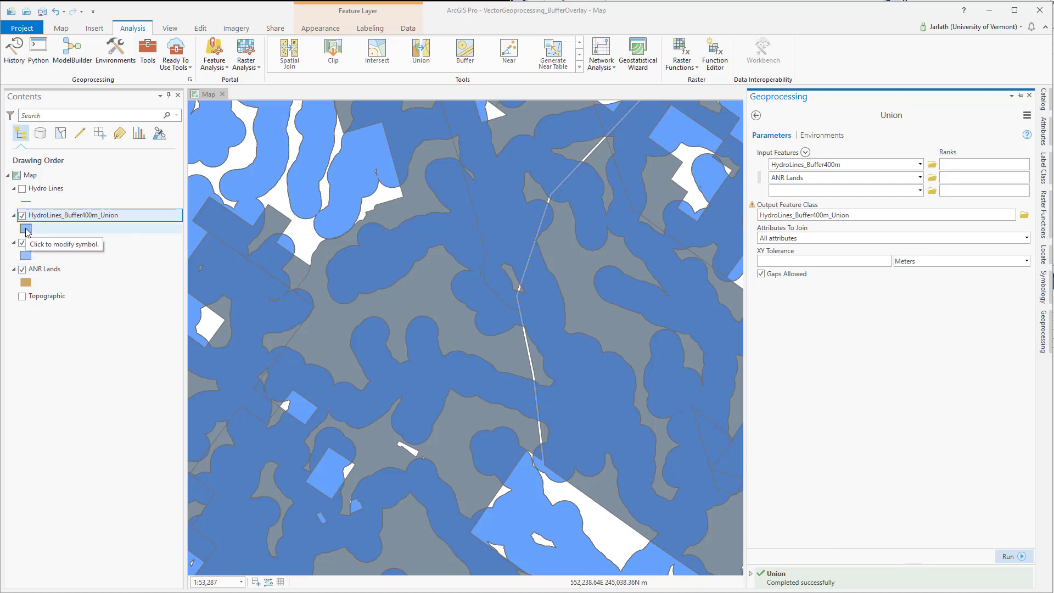
Recolour the union layer pink, move it below ANR Lands, and hide the input layers.
{"action": "left_click", "coordinate": [26, 229]}
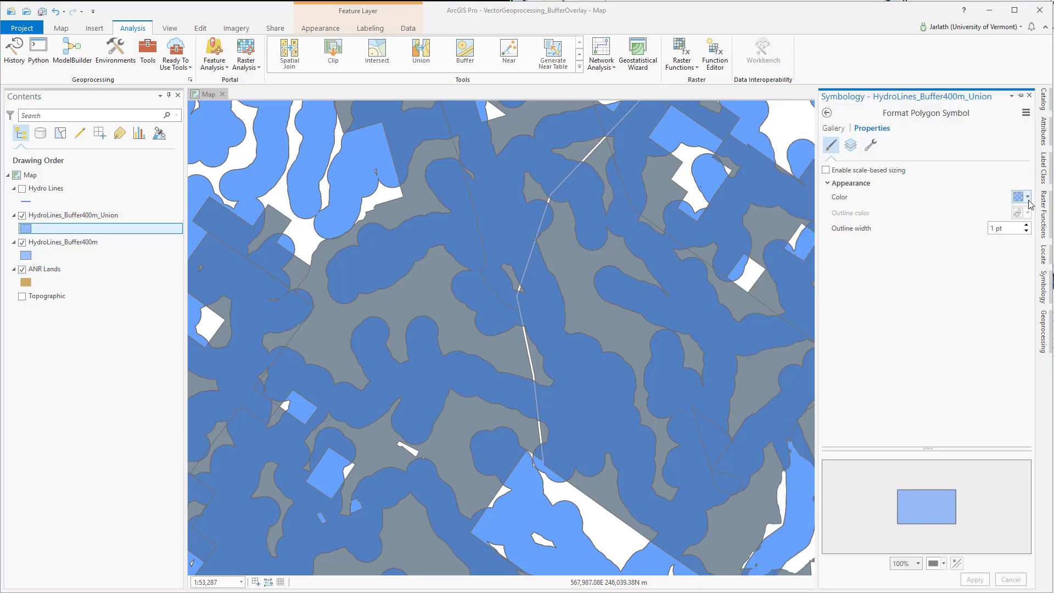
{"action": "left_click", "coordinate": [1027, 197]}
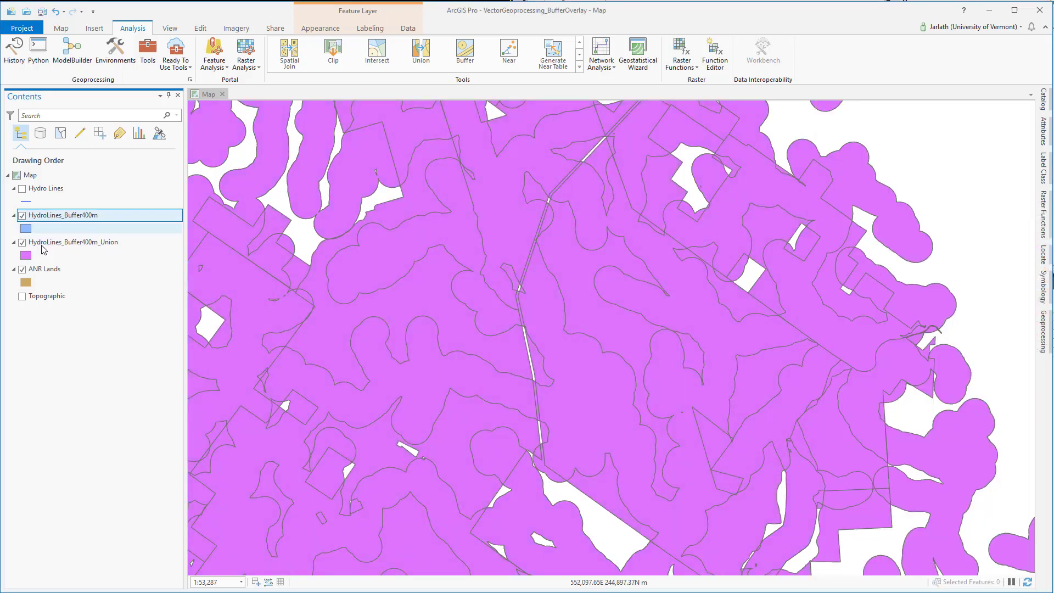
{"action": "left_click_drag", "start_coordinate": [44, 269], "coordinate": [25, 233]}
{"action": "left_click", "coordinate": [22, 215]}
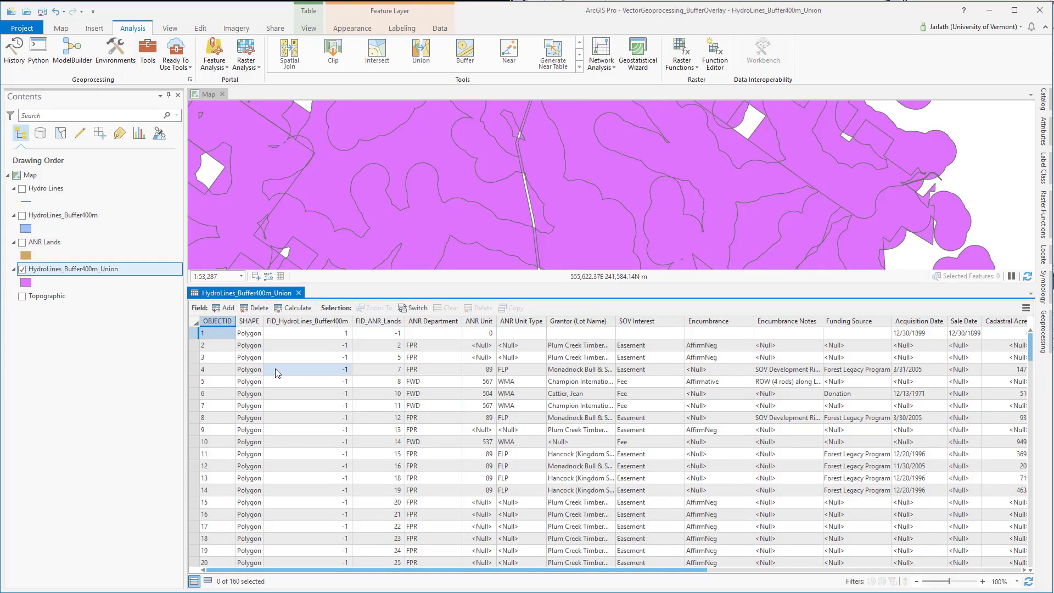
Select record 2 in the union attribute table, then close the table.
{"action": "left_click", "coordinate": [193, 348]}
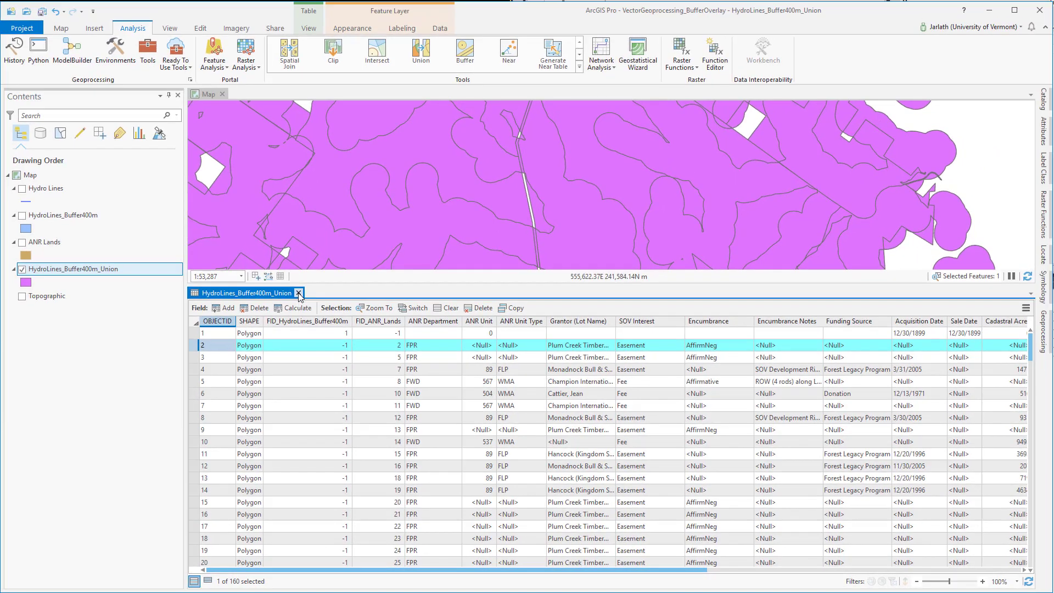
{"action": "left_click", "coordinate": [299, 293]}
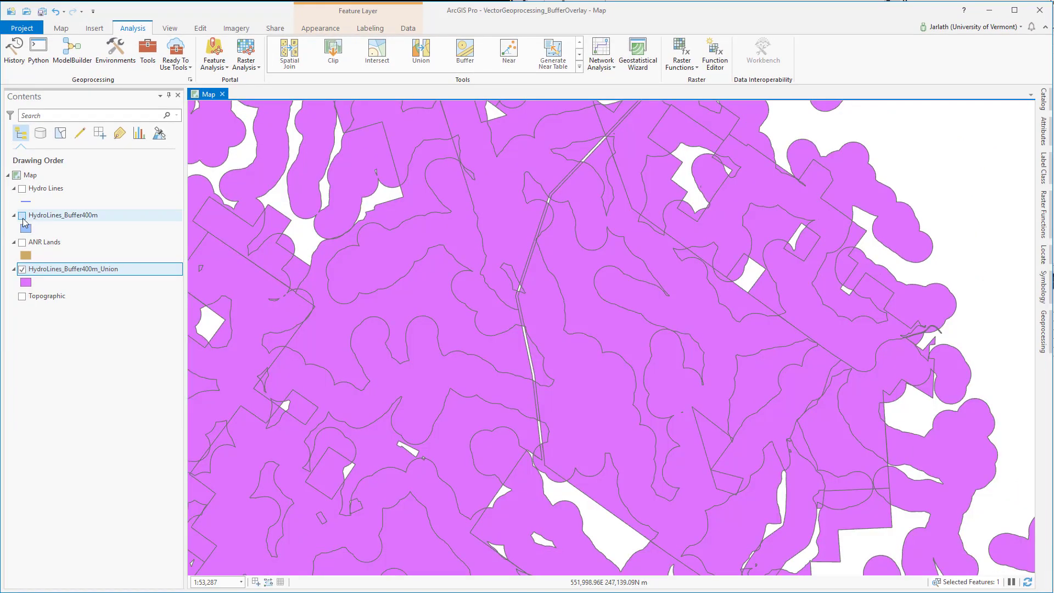
Toggle HydroLines_Buffer400m and ANR Lands to compare with the union, and check one polygon's pop-up.
{"action": "left_click", "coordinate": [23, 216]}
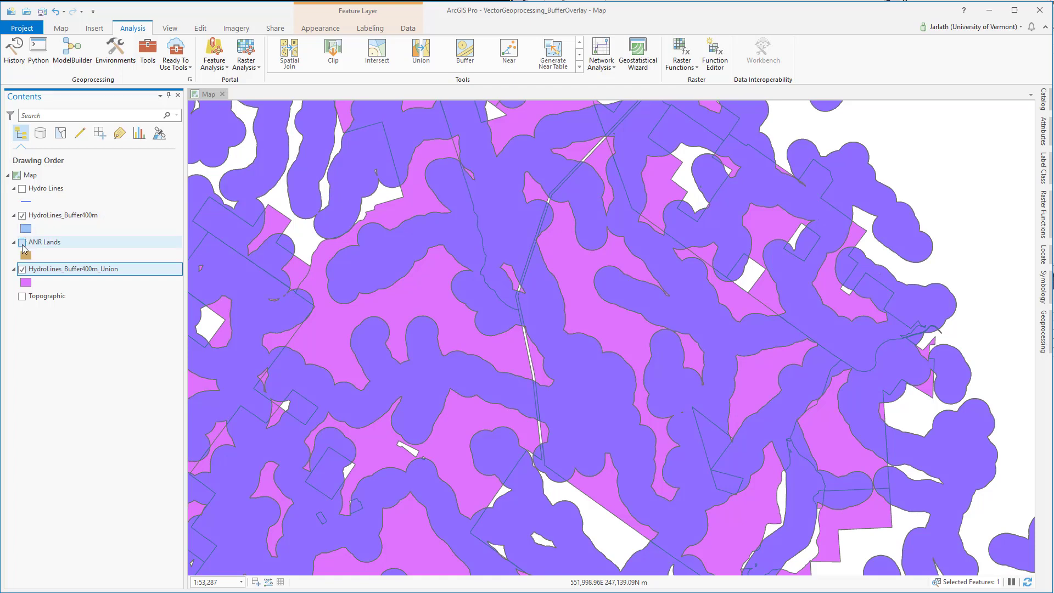
{"action": "left_click", "coordinate": [22, 243]}
{"action": "left_click", "coordinate": [22, 242]}
{"action": "left_click", "coordinate": [23, 216]}
{"action": "left_click", "coordinate": [353, 192]}
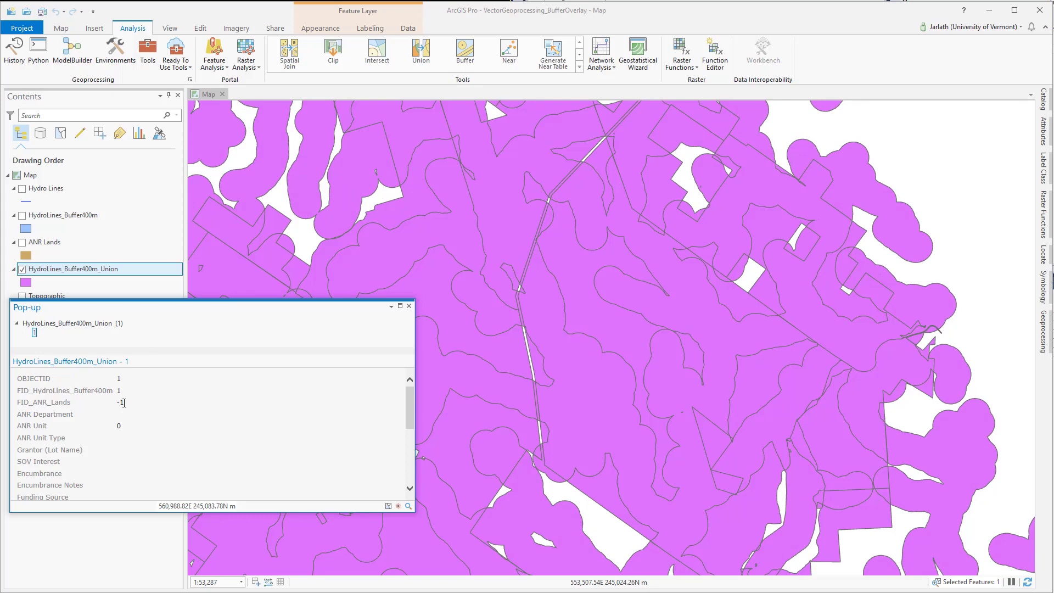
{"action": "left_click", "coordinate": [409, 306]}
Toggle the layers again, then show union polygon 48's attributes (FID_ANR_Lands 61) in a pop-up.
{"action": "left_click", "coordinate": [22, 242]}
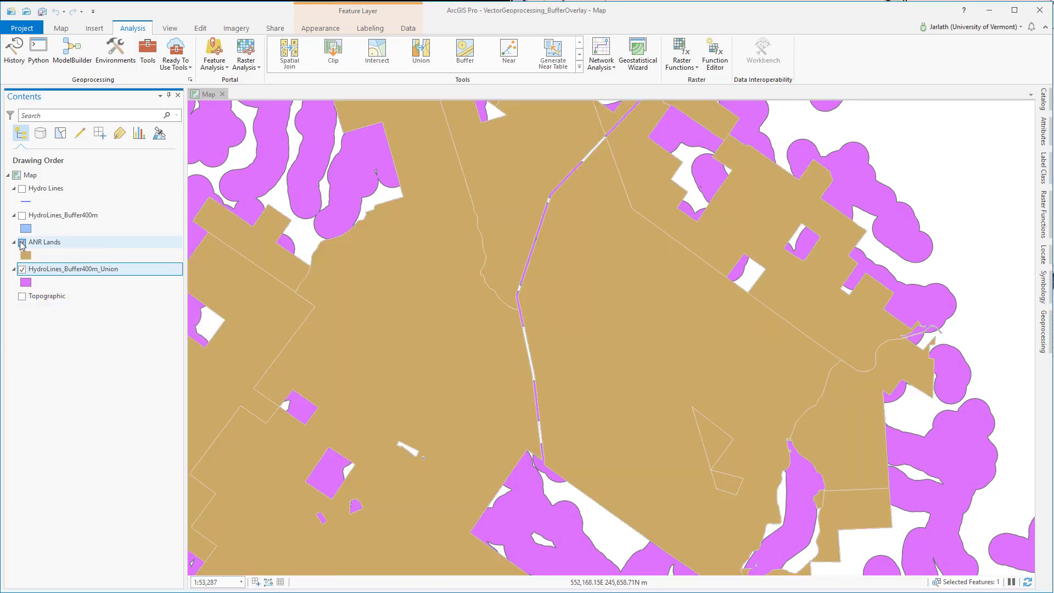
{"action": "left_click", "coordinate": [22, 215]}
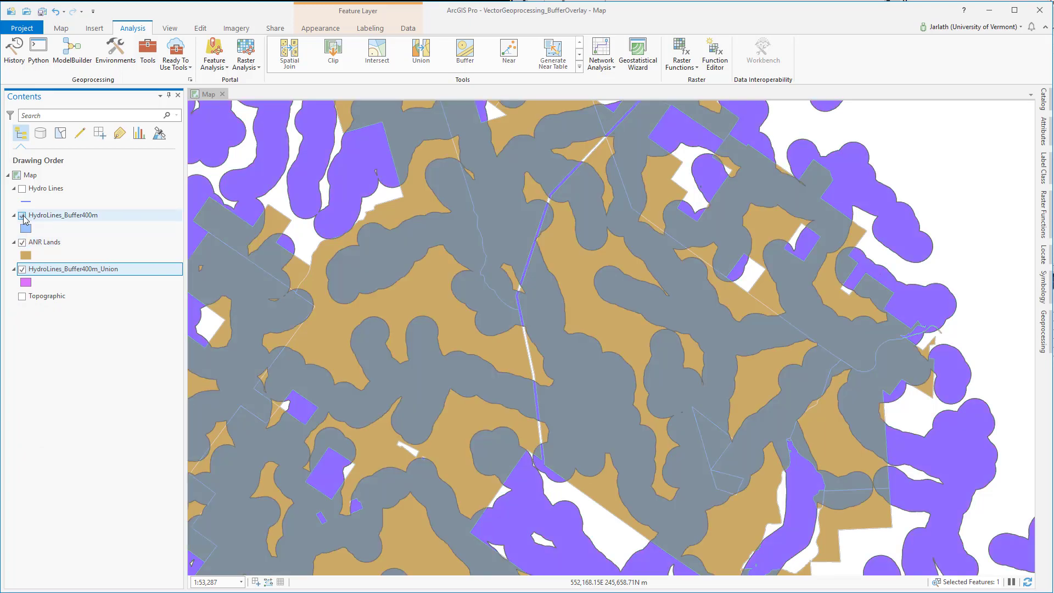
{"action": "left_click", "coordinate": [22, 215]}
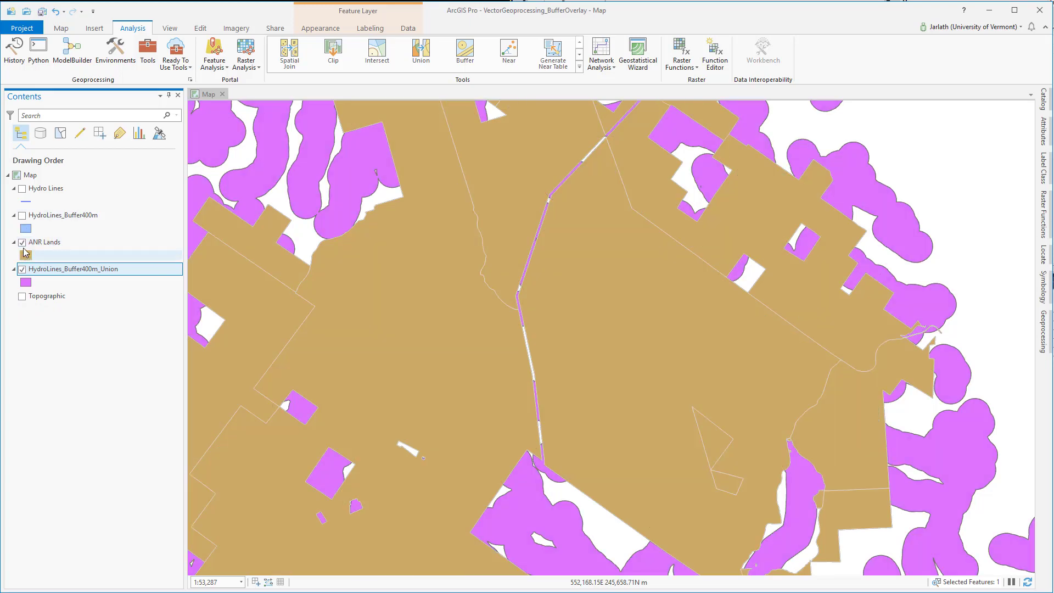
{"action": "left_click", "coordinate": [22, 242]}
{"action": "left_click", "coordinate": [606, 495]}
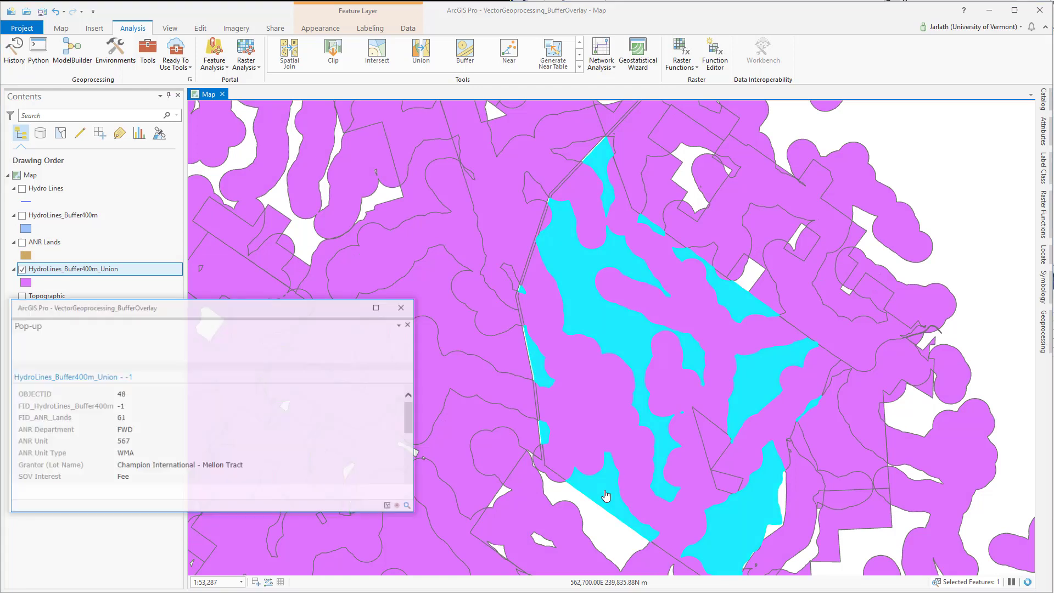